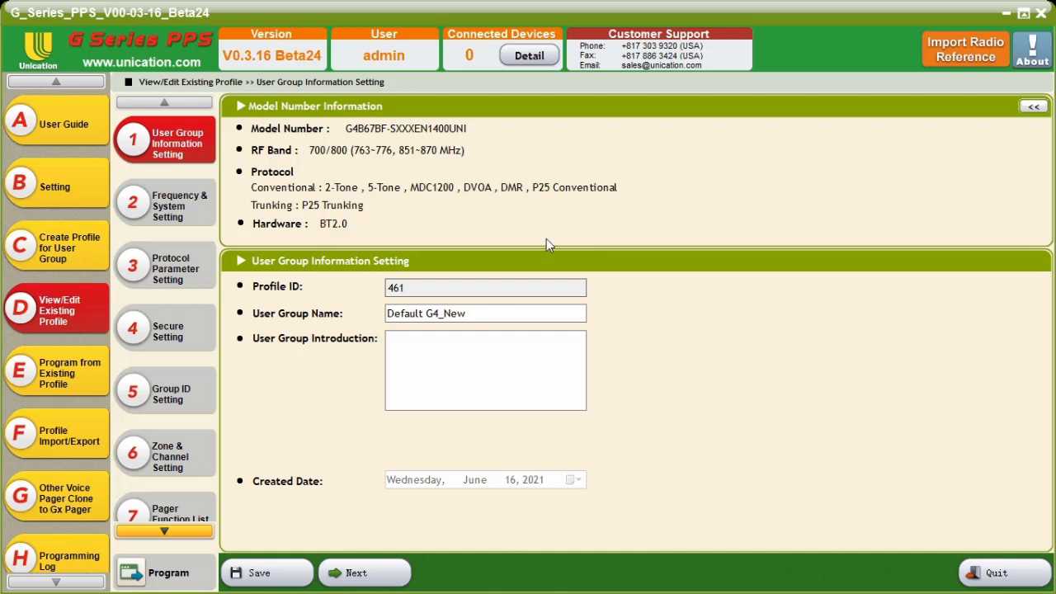
# Change the first P25 trunking system's alias from Trk Sys 2 to MARCS.
pyautogui.click(198, 208)
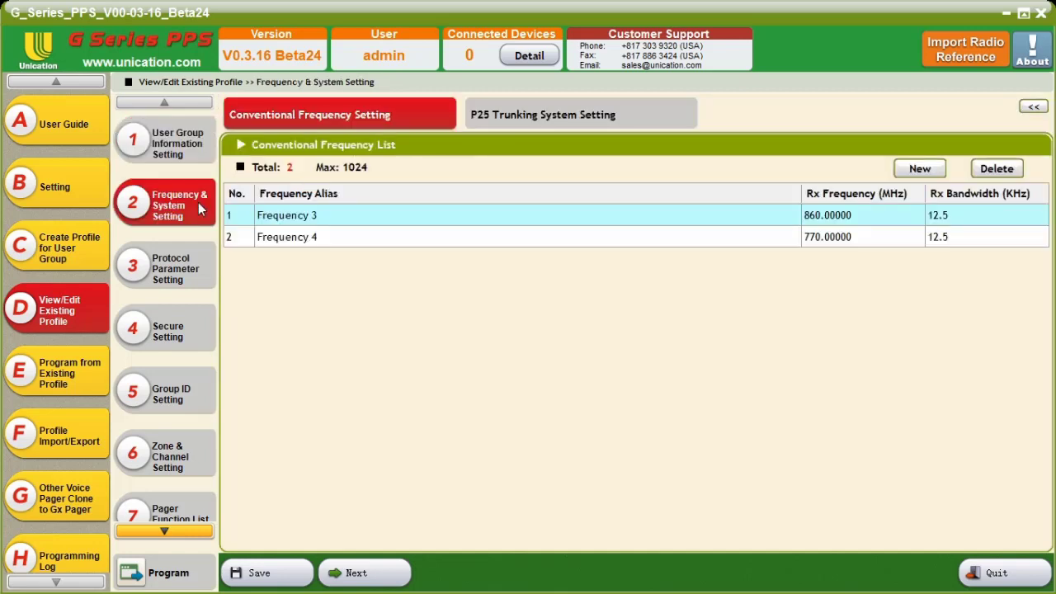
pyautogui.click(525, 121)
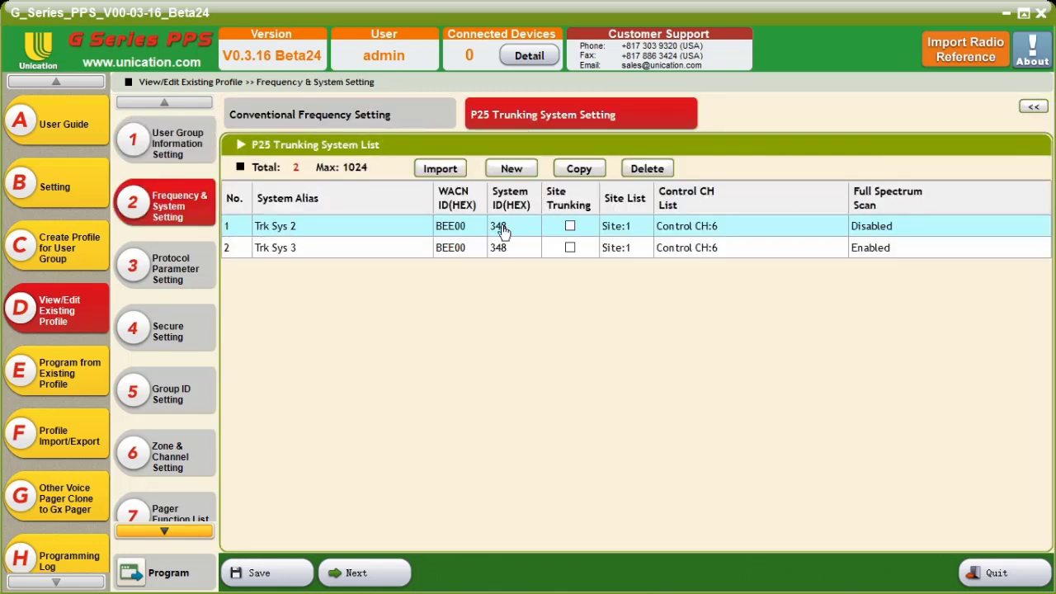
pyautogui.doubleClick(340, 235)
pyautogui.write('MARCS')
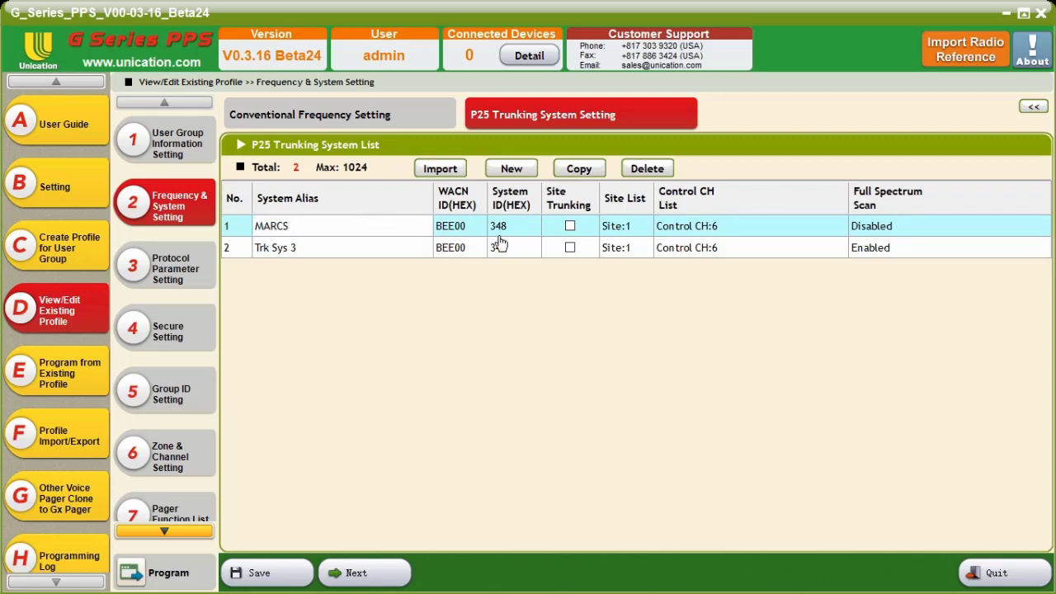
pyautogui.click(672, 301)
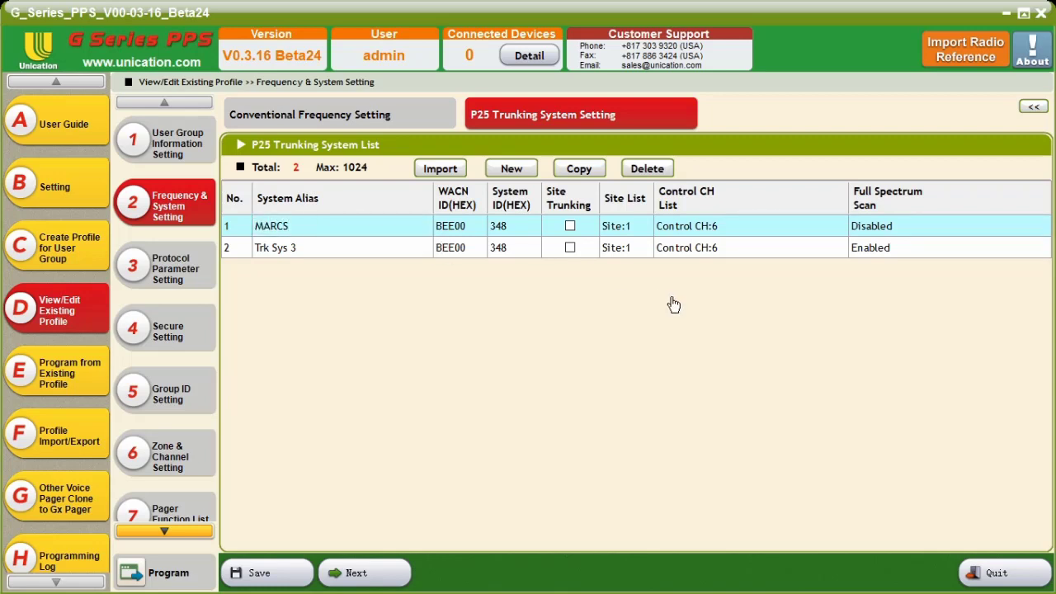
# Open the Protocol Parameter Setting page to view Protocol 1's digital tone timings.
pyautogui.click(186, 273)
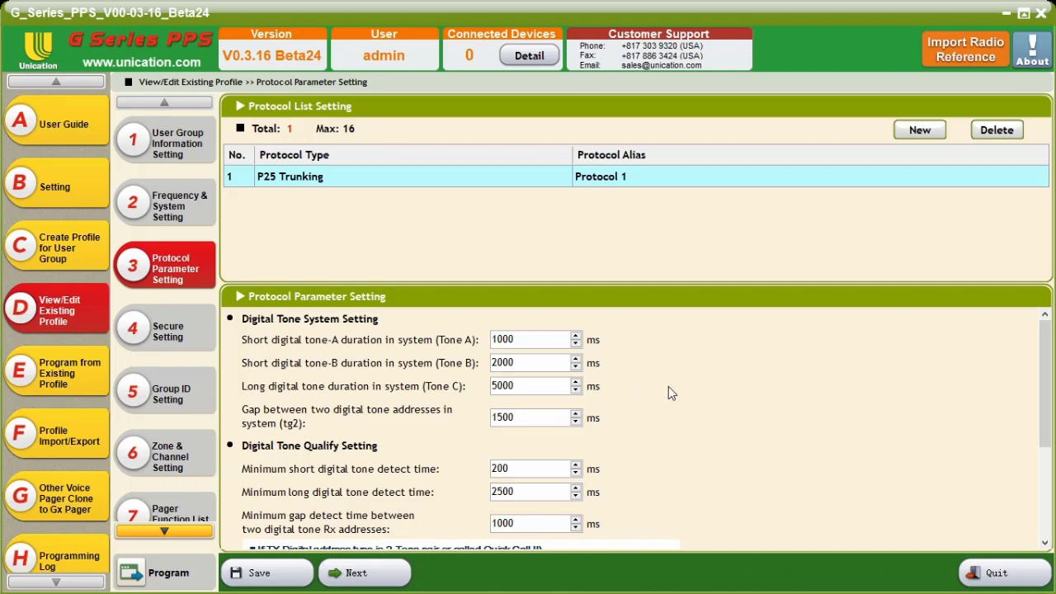
pyautogui.scroll(-2, 664, 387)
pyautogui.scroll(2, 665, 387)
# Edit Protocol 1's tone durations so Tone B reads 3000 ms and Tone C 7000 ms.
pyautogui.click(498, 367)
pyautogui.press('BackSpace')
pyautogui.write('3')
pyautogui.click(499, 386)
pyautogui.press('BackSpace')
pyautogui.write('7')
pyautogui.scroll(-3, 656, 428)
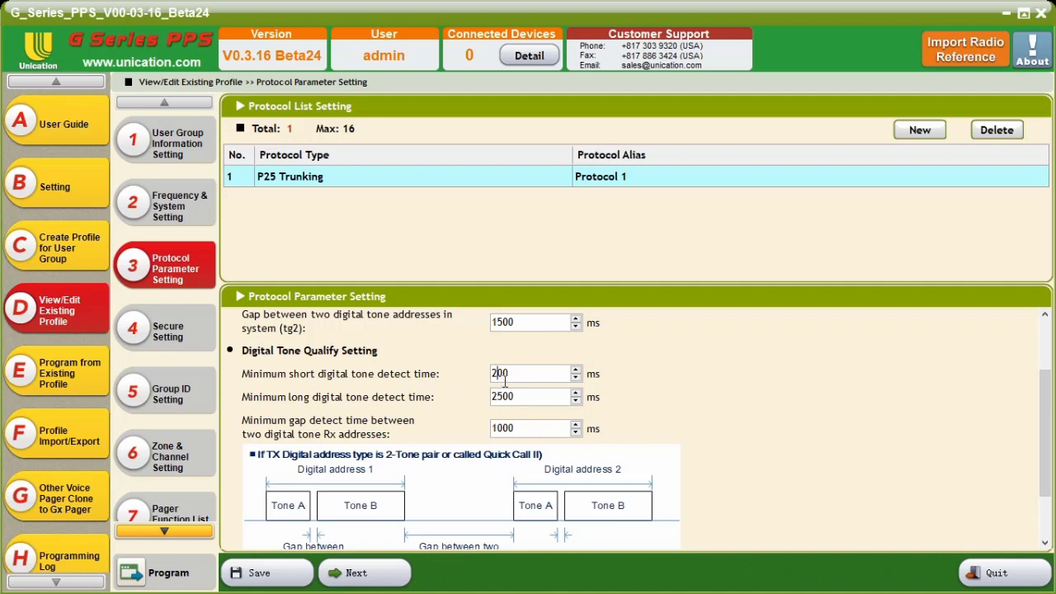
# Change the minimum short digital tone detect time from 200 to 500 ms.
pyautogui.click(534, 377)
pyautogui.press('Home')
pyautogui.press('Delete')
pyautogui.write('5')
# Change the minimum long digital tone detect time from 2500 to 4000 ms.
pyautogui.click(503, 396)
pyautogui.press('BackSpace')
pyautogui.press('BackSpace')
pyautogui.write('40')
pyautogui.scroll(-2, 712, 446)
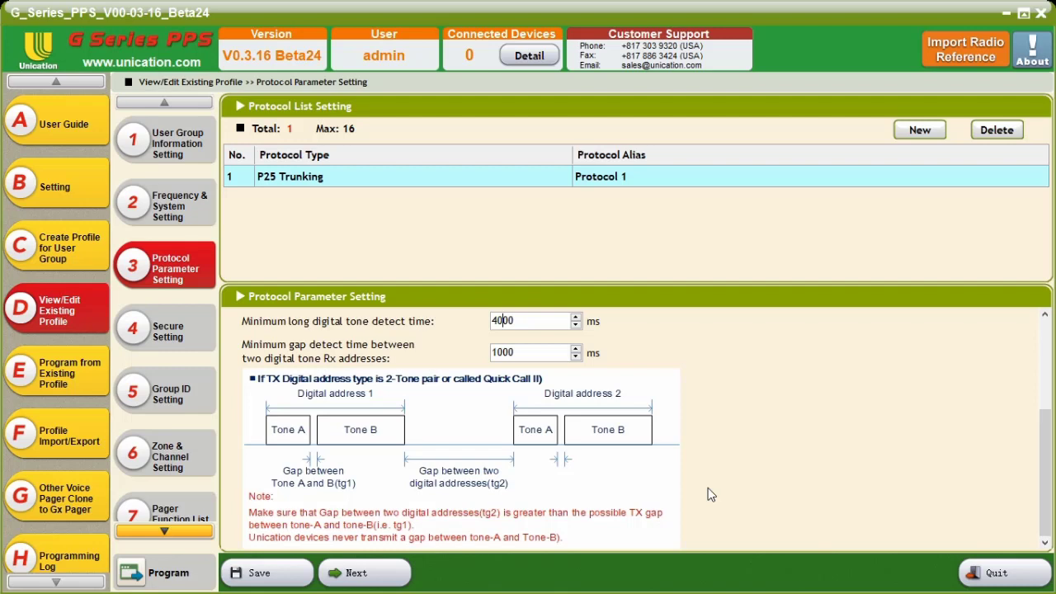
# Open the Group ID Setting page showing the TGID group with P25T talkgroup 54789.
pyautogui.click(169, 394)
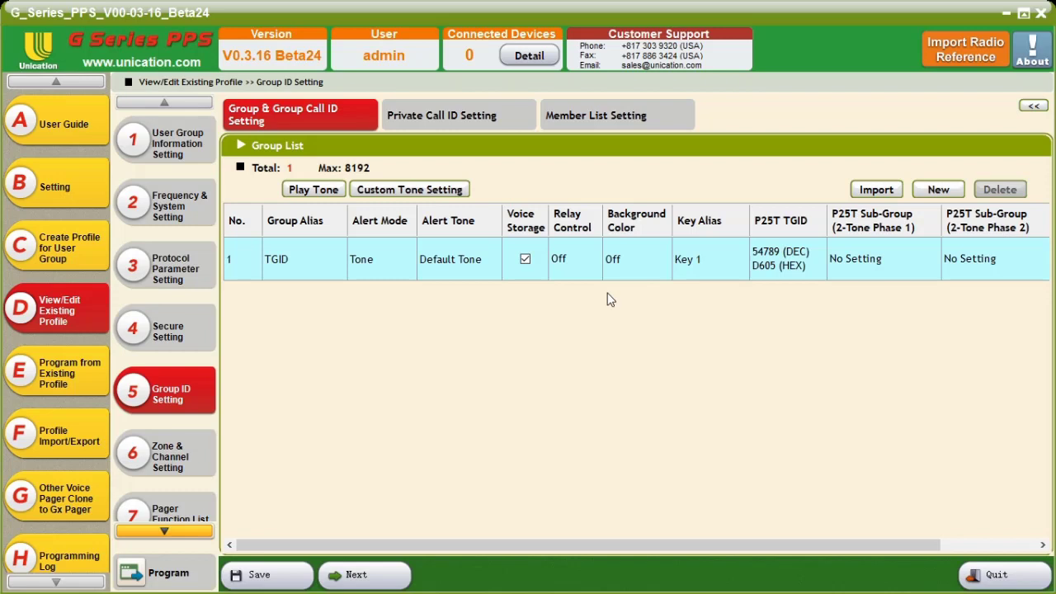
# Add a new group and name it '2 Tone'.
pyautogui.click(940, 190)
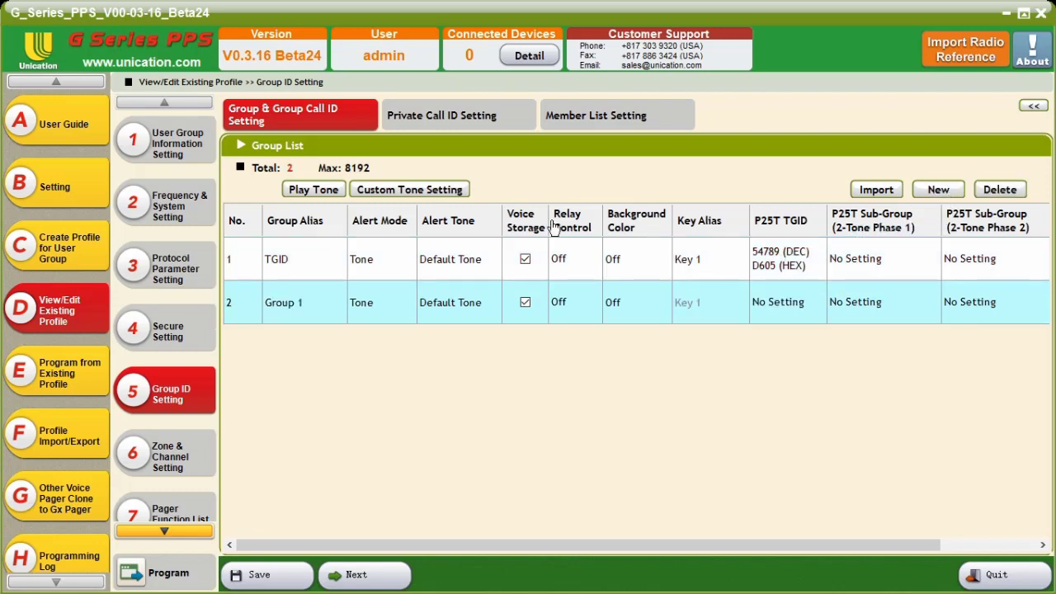
pyautogui.doubleClick(335, 305)
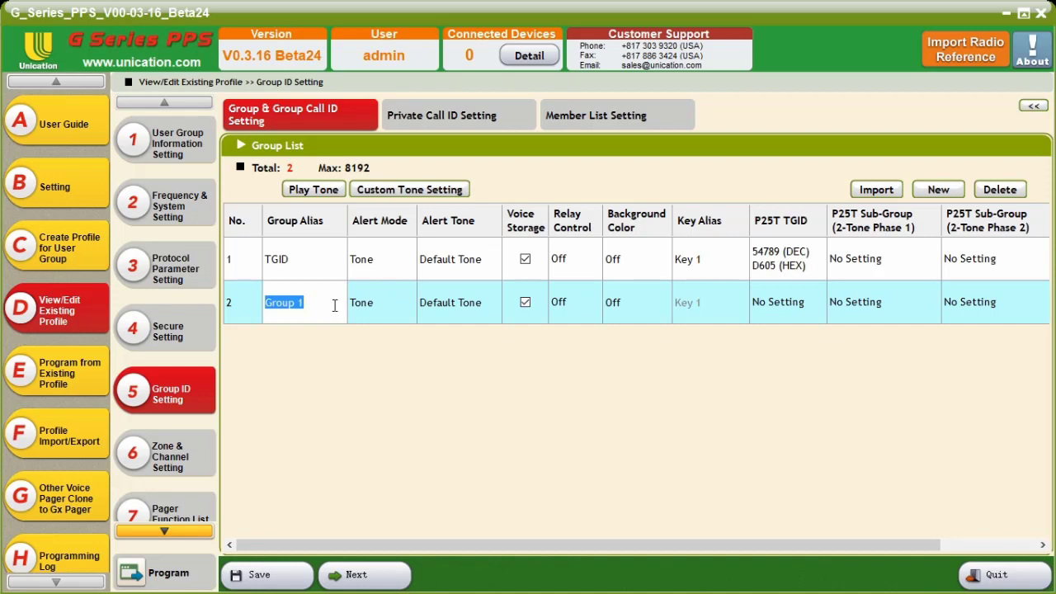
pyautogui.write('2 Tone')
# Set 2 Tone's alert mode to Tone & Vib and its alert tone to Tone 3.
pyautogui.click(400, 306)
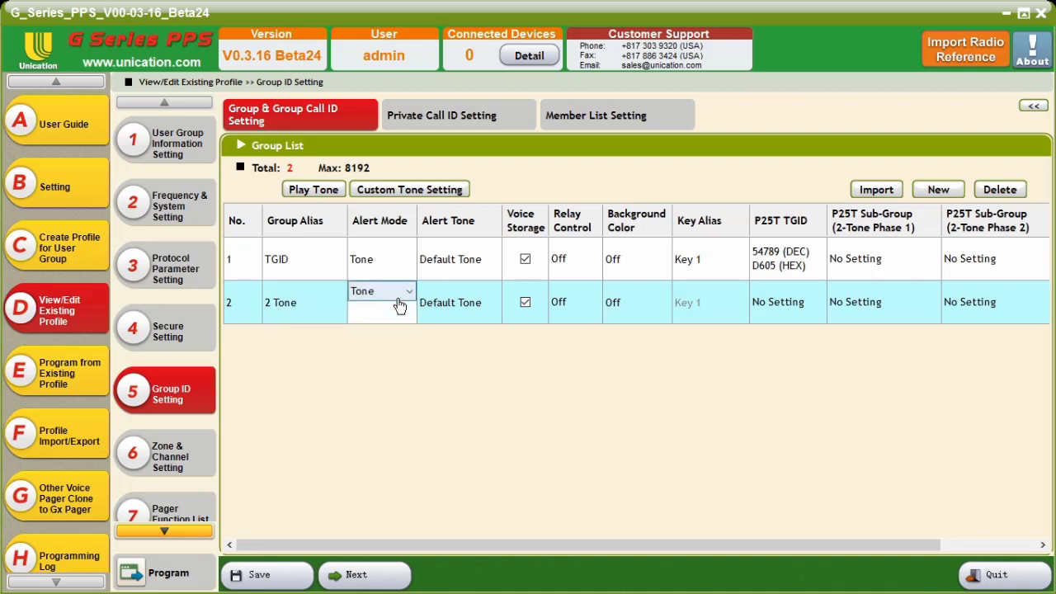
pyautogui.click(399, 306)
pyautogui.click(400, 350)
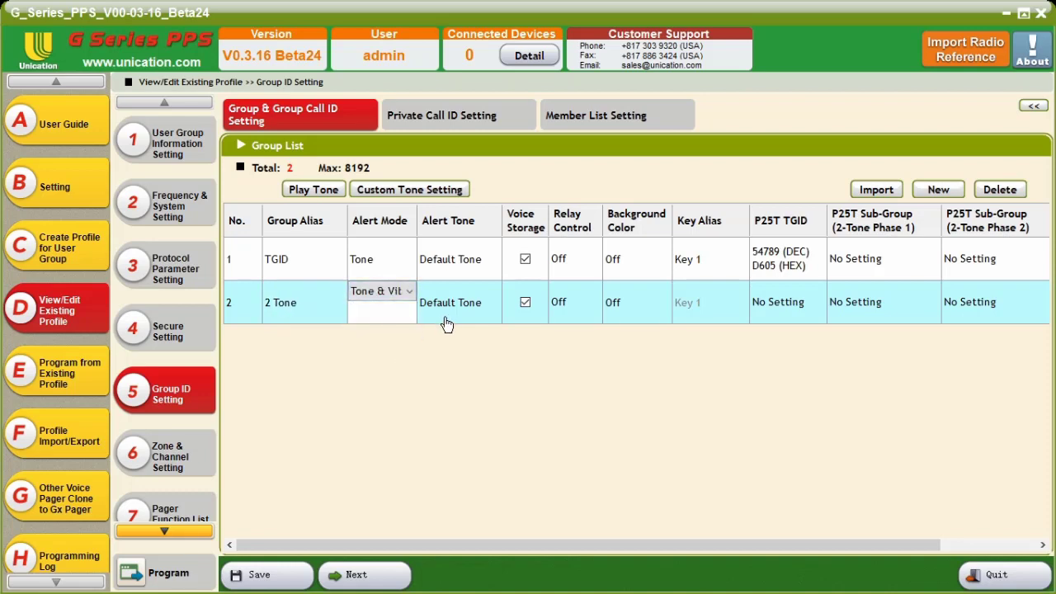
pyautogui.click(466, 302)
pyautogui.click(465, 303)
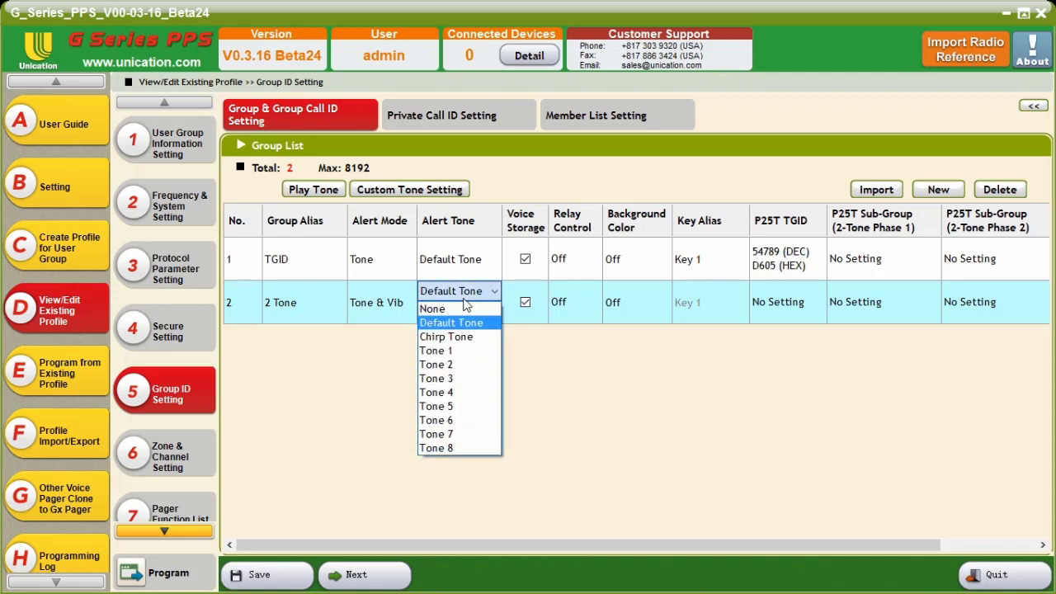
pyautogui.click(463, 378)
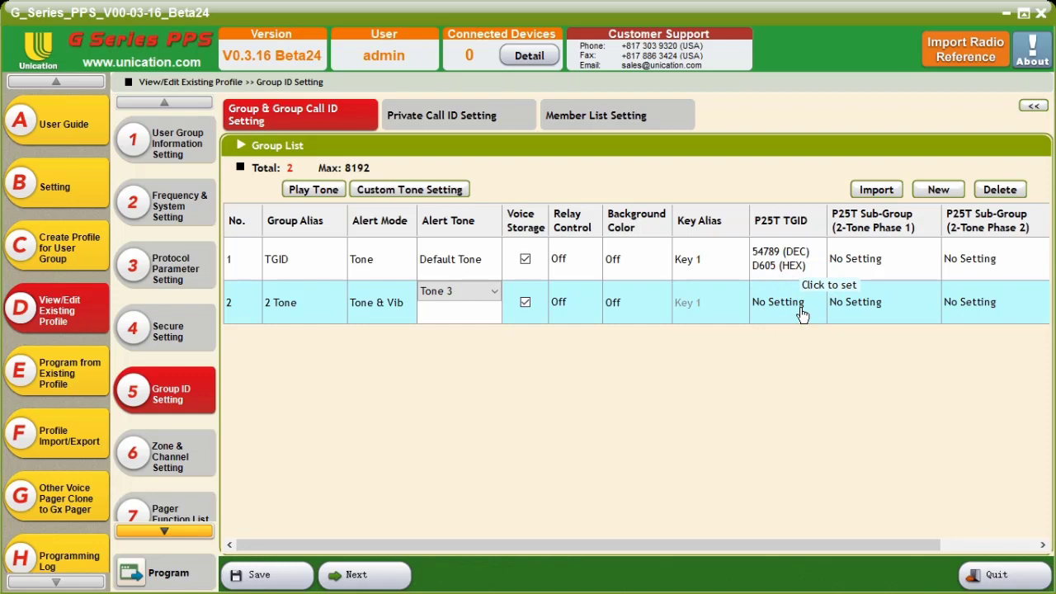
# Open 2 Tone's Phase 1 sub-group assignment and pick Tone 1 12 (609.4–640.6) and Tone 2 14 (671.9–703.1).
pyautogui.click(863, 312)
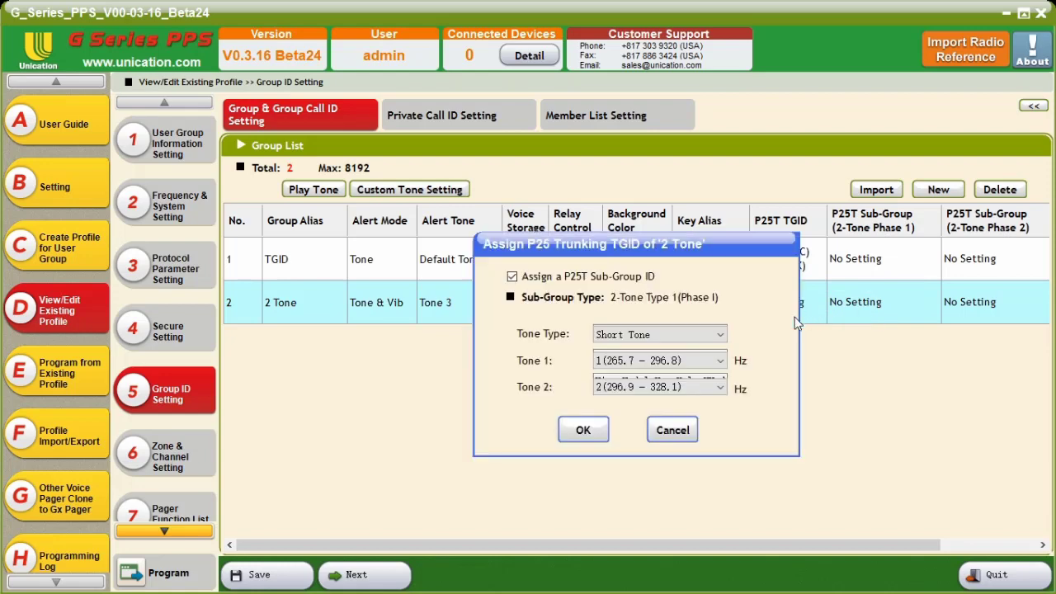
pyautogui.click(721, 362)
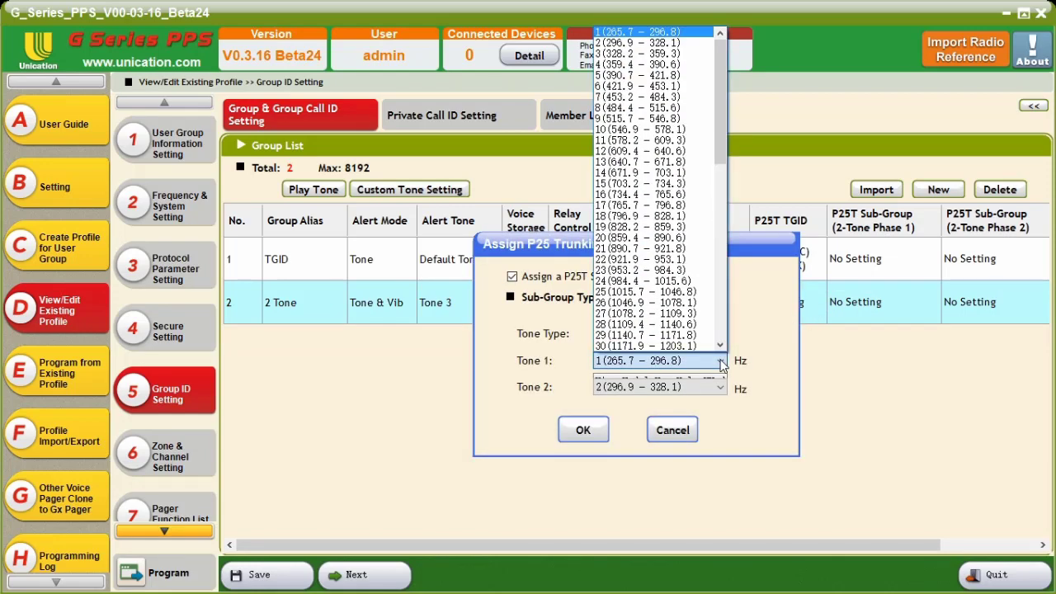
pyautogui.click(662, 152)
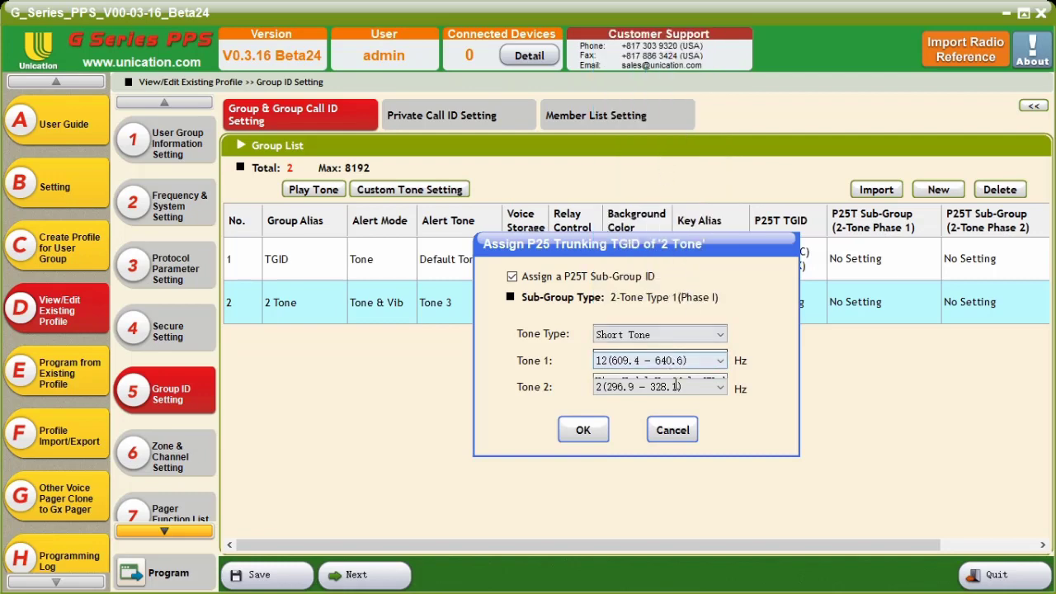
pyautogui.click(684, 386)
pyautogui.click(647, 195)
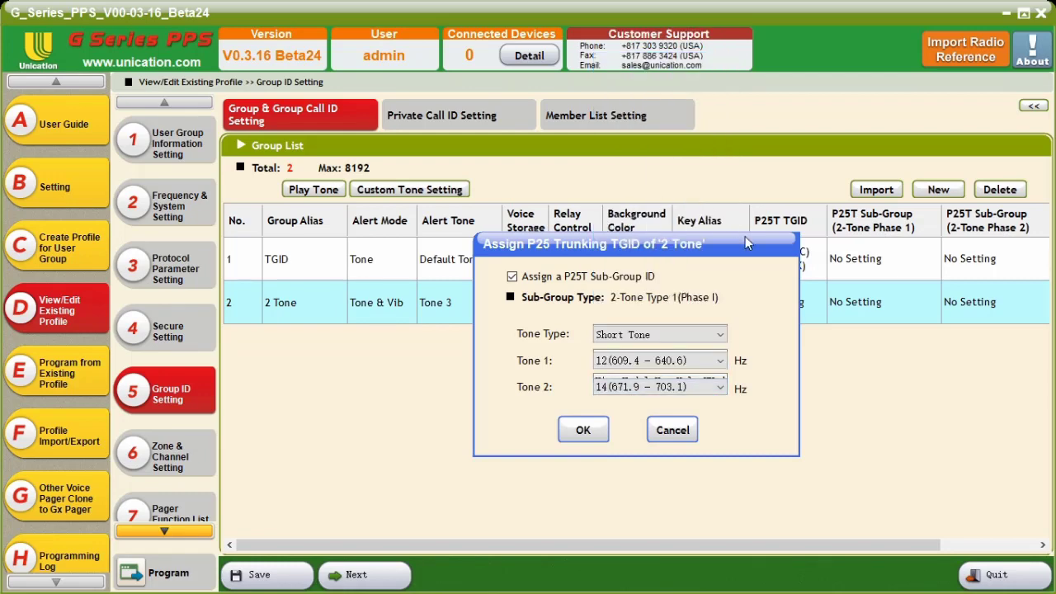
pyautogui.click(720, 388)
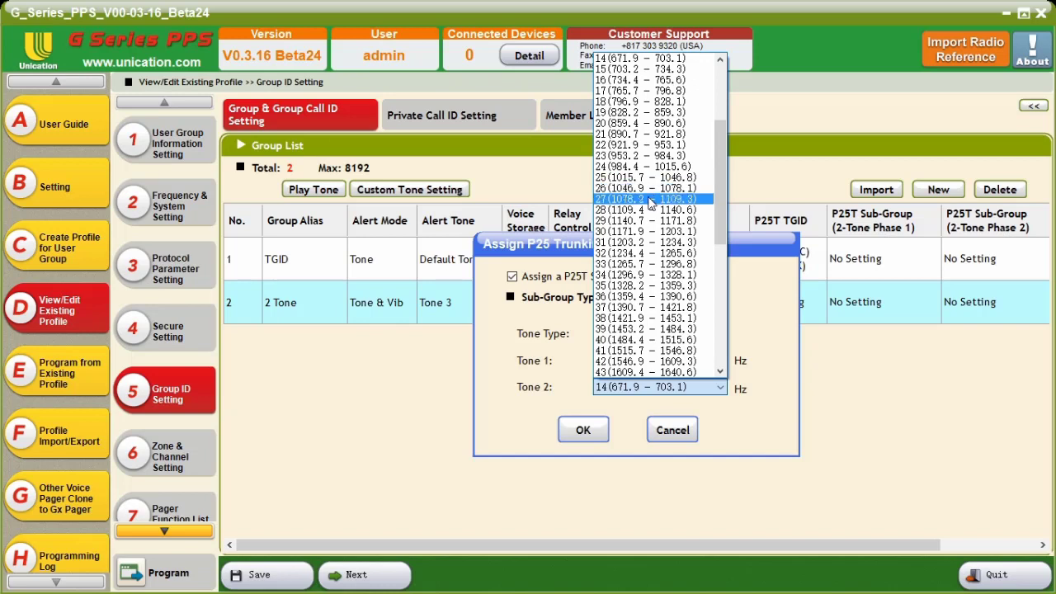
# Keep Tone 2 at 14 and confirm the Assign P25 Trunking TGID dialog.
pyautogui.click(544, 352)
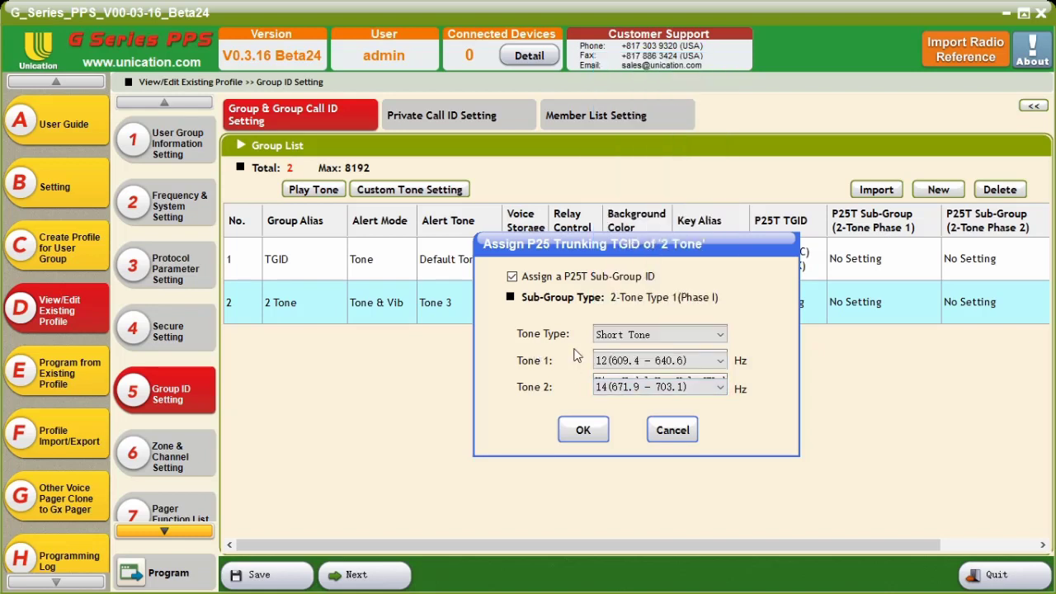
pyautogui.click(579, 436)
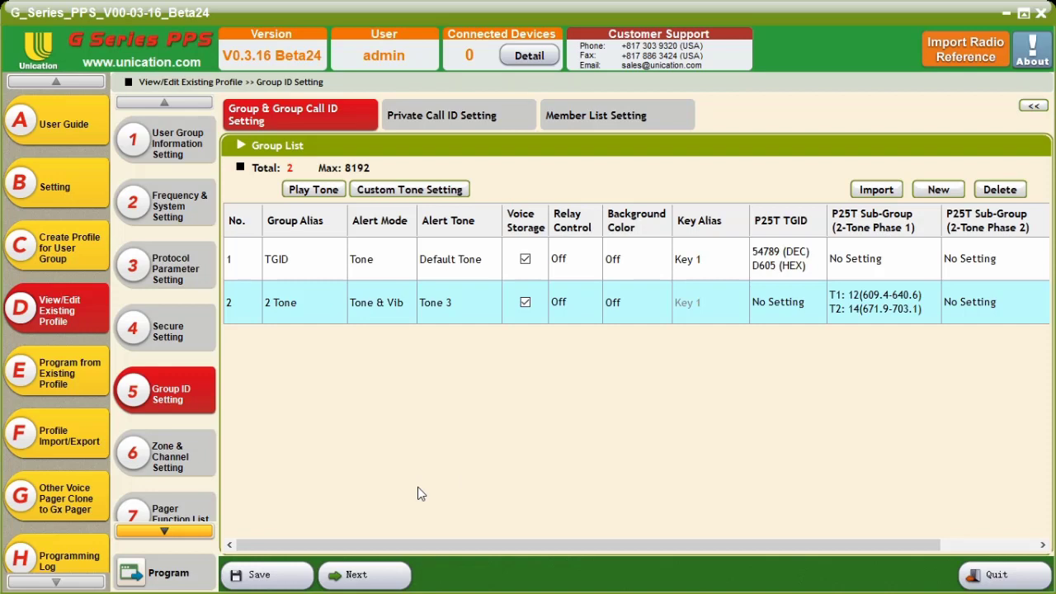
# Set Zone 1 knob 1's receiving mode to Trunking TG-Scan.
pyautogui.click(195, 462)
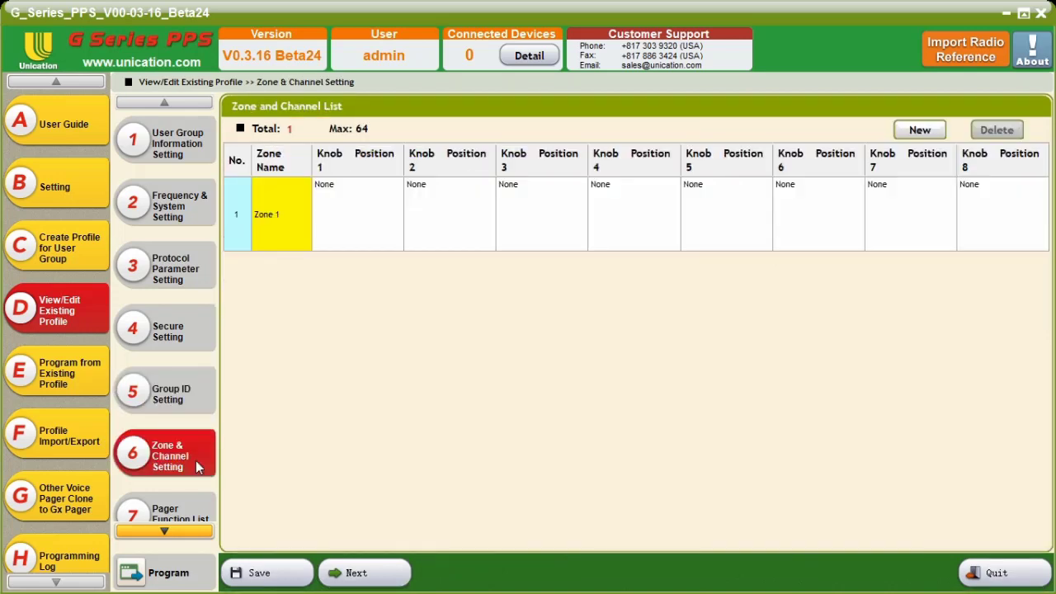
pyautogui.doubleClick(374, 234)
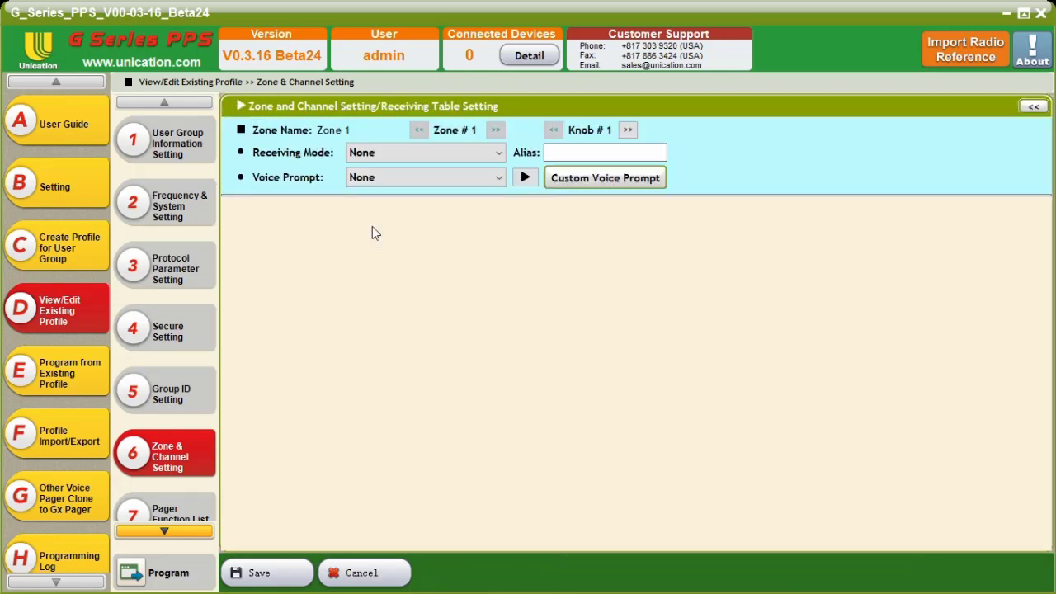
pyautogui.click(434, 155)
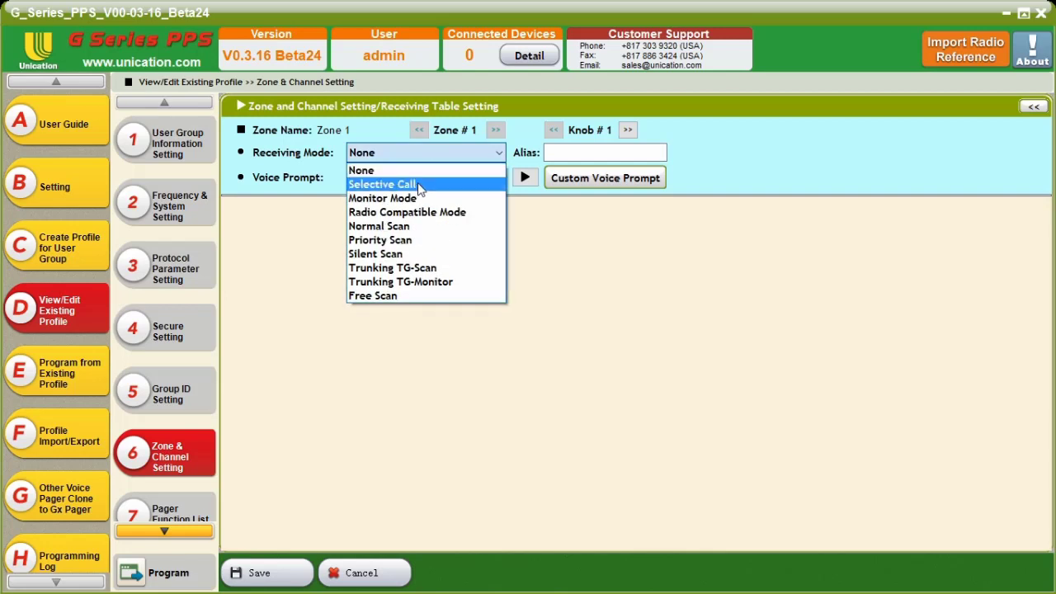
pyautogui.click(404, 269)
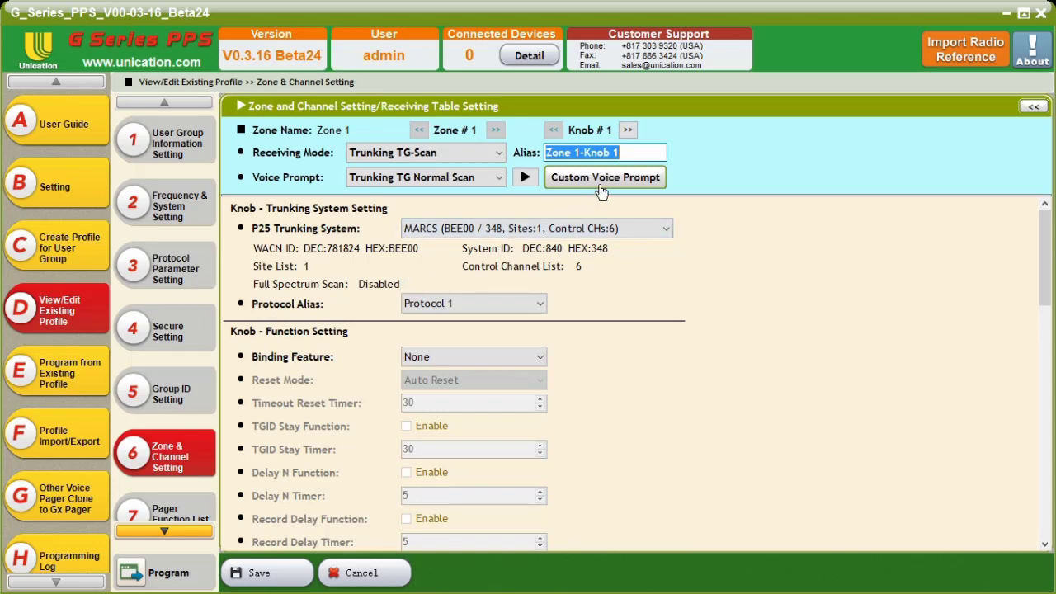
# Name knob 1 'SC QCII' and bind it to the Sub-Group Feature.
pyautogui.write('SC')
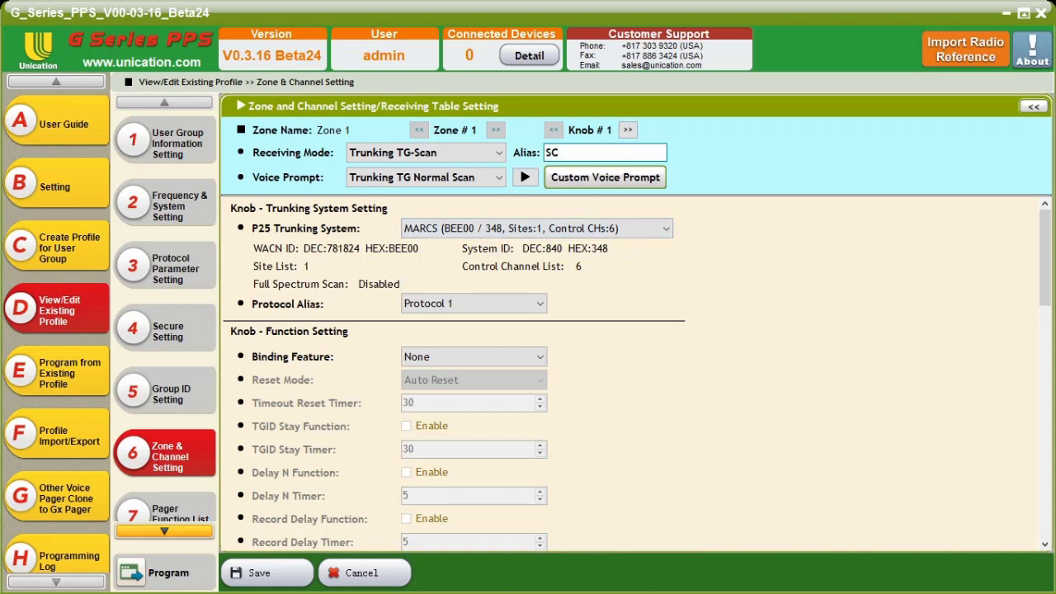
pyautogui.write(' QCII')
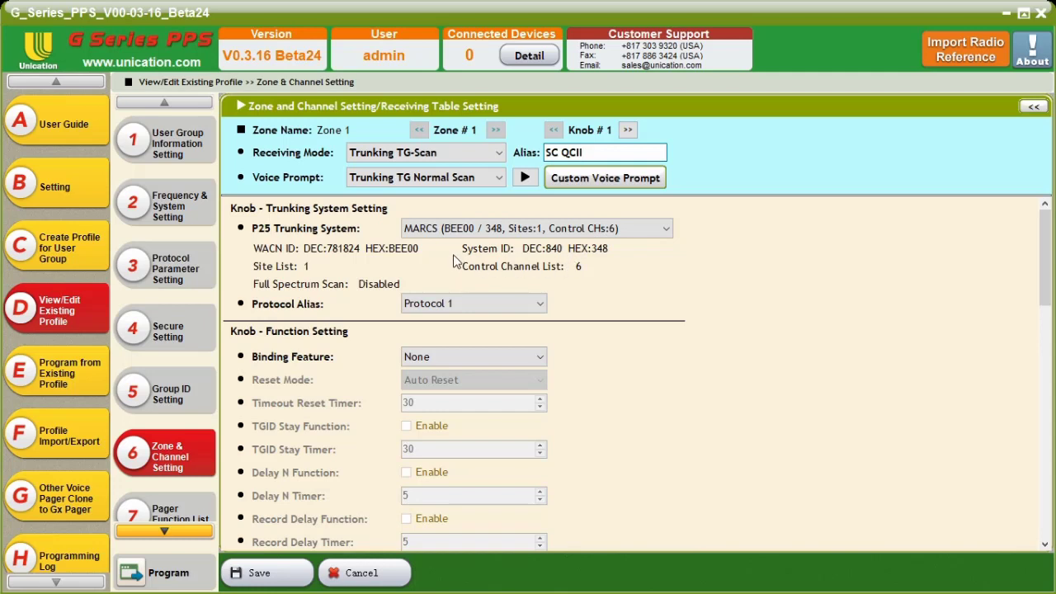
pyautogui.scroll(-3, 611, 360)
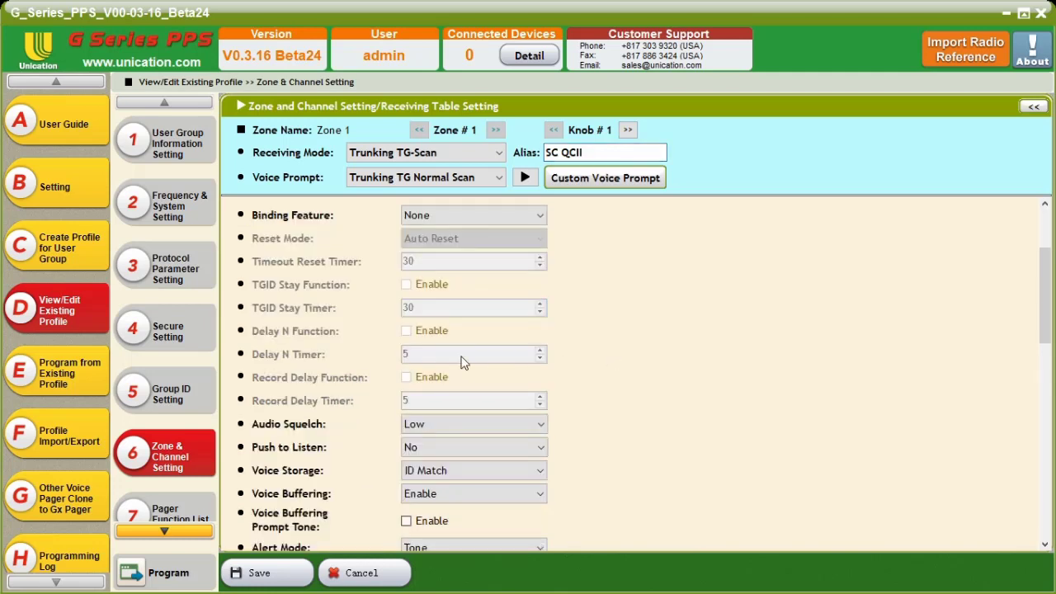
pyautogui.scroll(2, 636, 337)
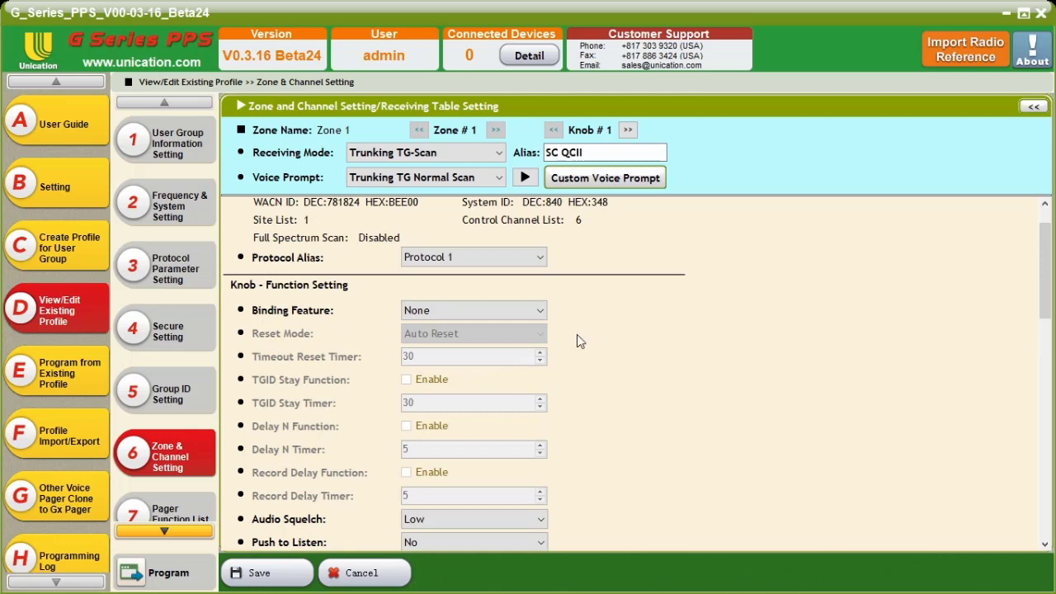
pyautogui.click(492, 316)
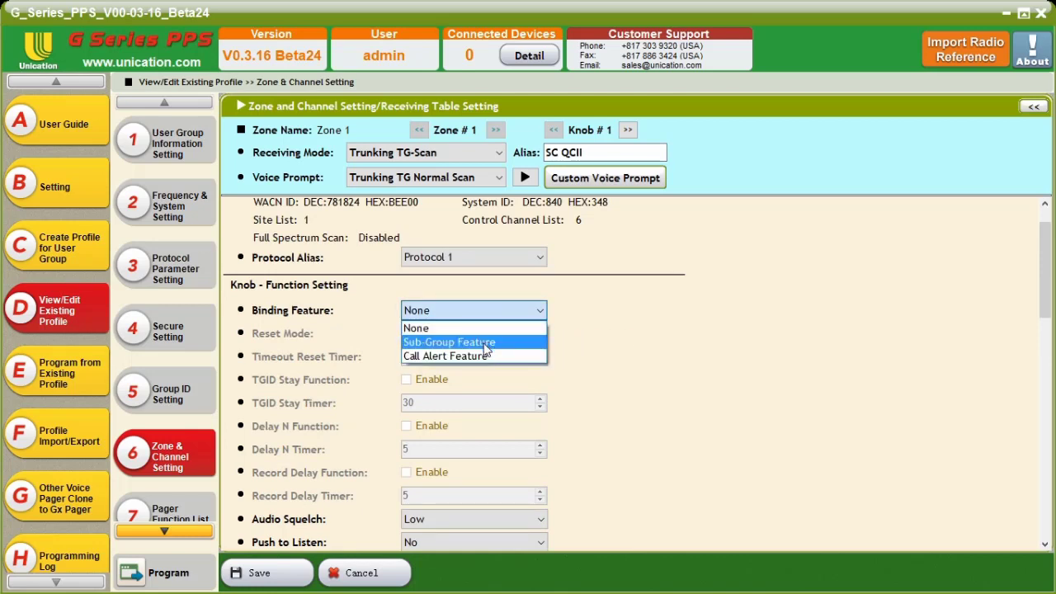
pyautogui.click(487, 343)
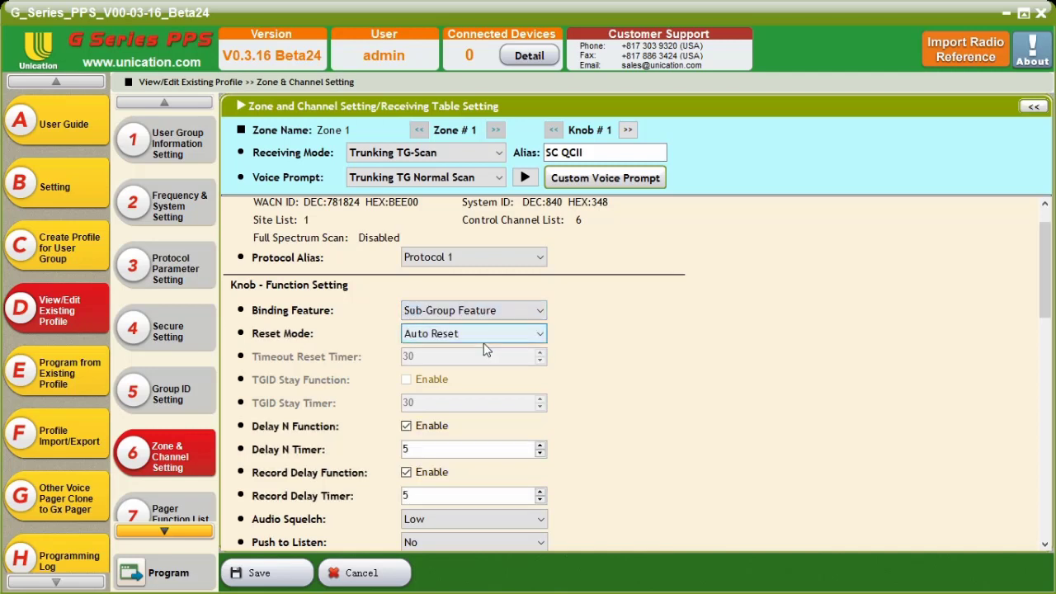
pyautogui.scroll(-3, 592, 350)
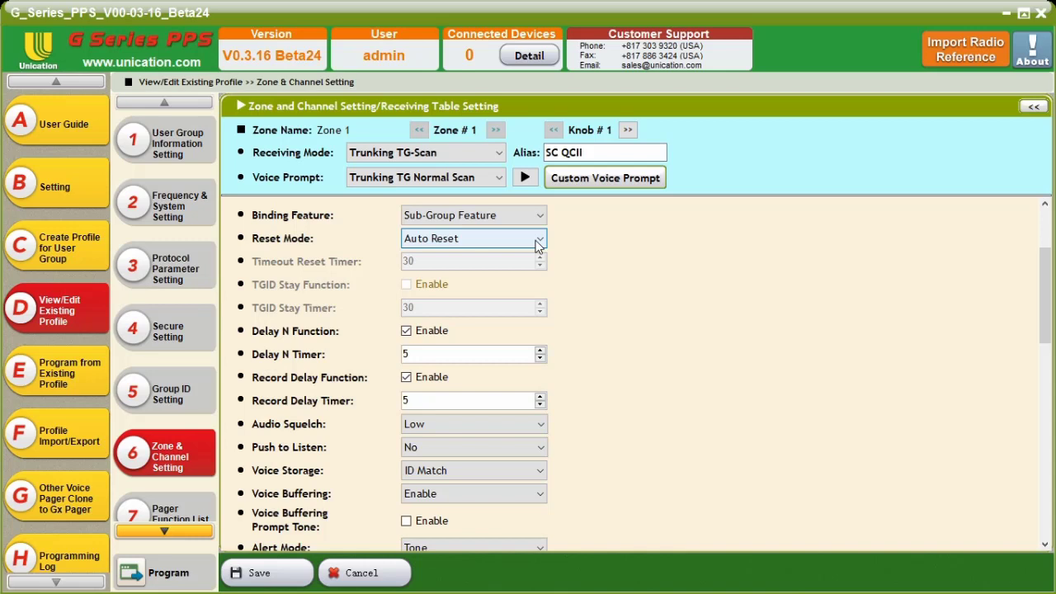
# Set knob 1's Reset Mode to Selective Timeout Reset and its Unread Msg Option to Always.
pyautogui.click(505, 247)
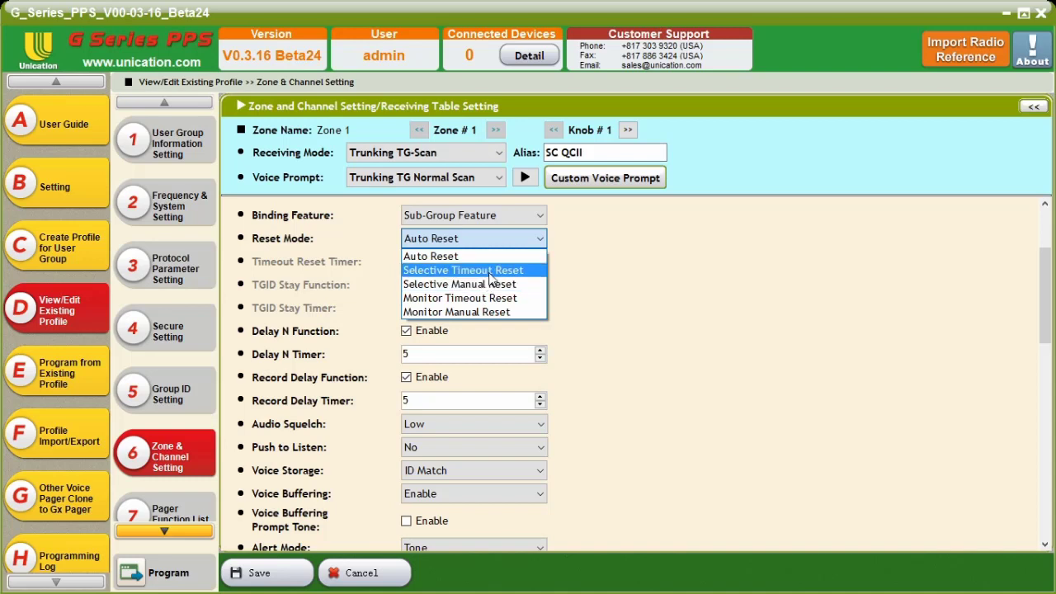
pyautogui.click(489, 272)
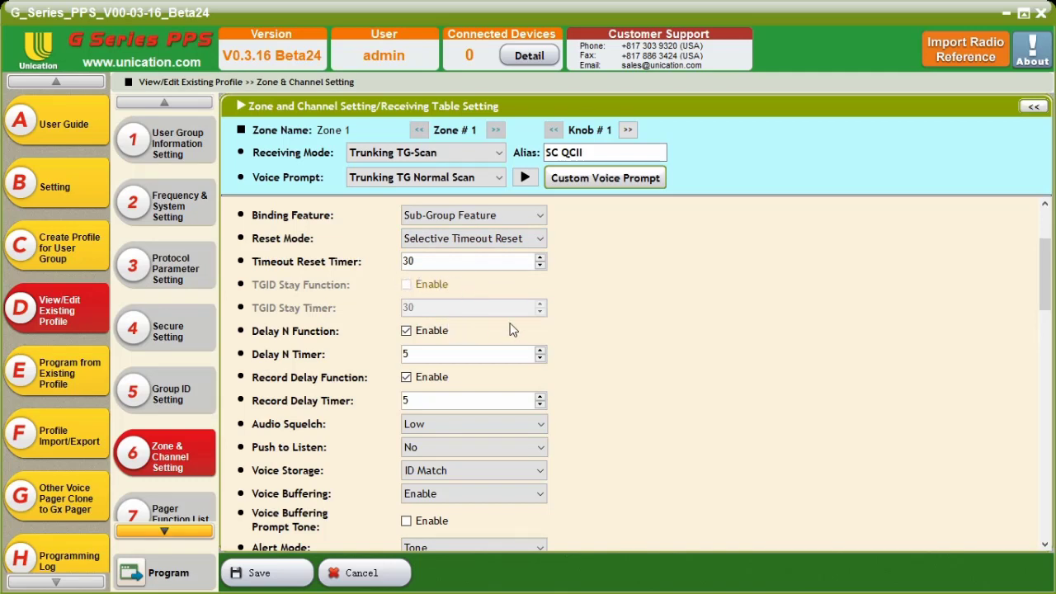
pyautogui.scroll(-3, 476, 330)
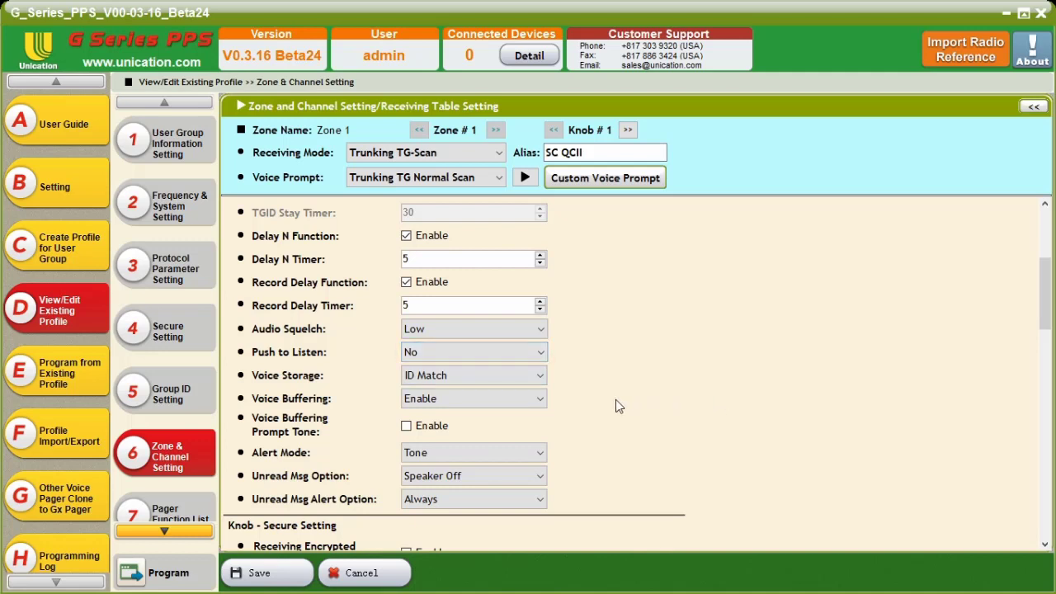
pyautogui.click(539, 472)
pyautogui.click(516, 507)
# Add TGID (54789) from the Available list to knob 1's Priority Talk Group List.
pyautogui.scroll(-5, 677, 468)
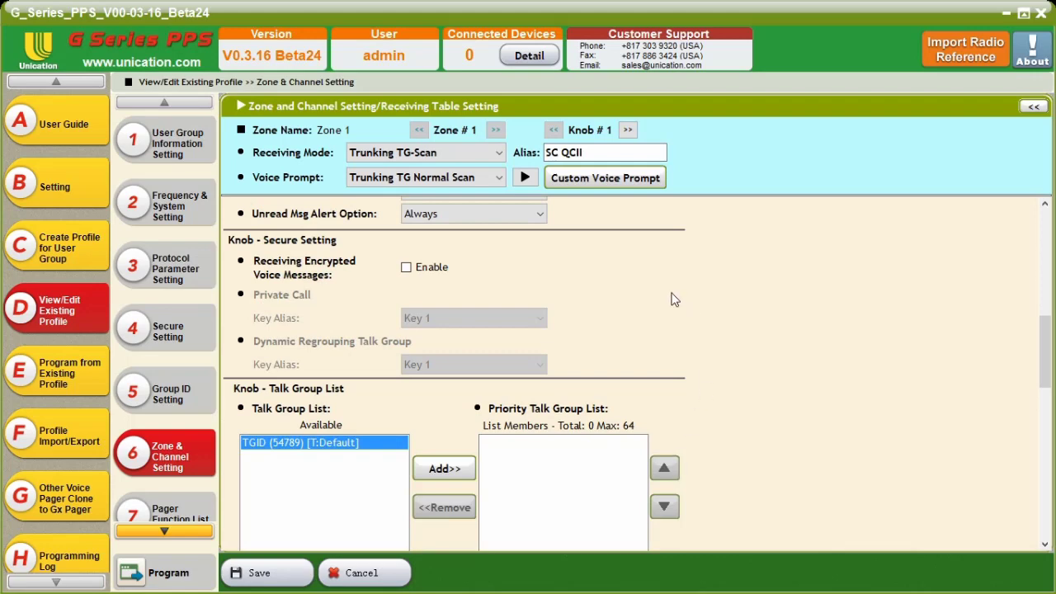
pyautogui.scroll(-4, 669, 312)
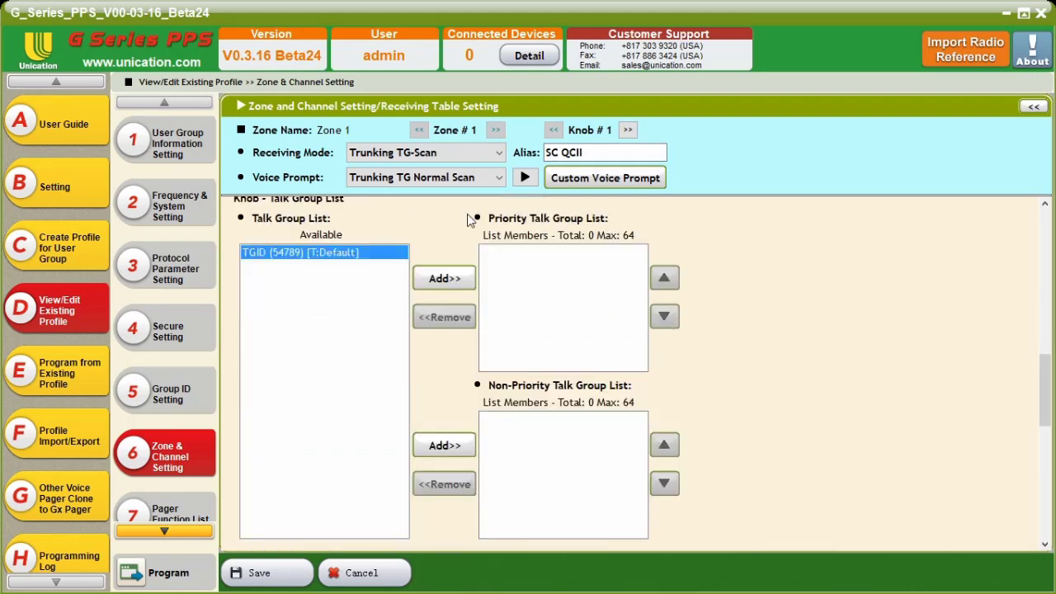
pyautogui.scroll(2, 790, 394)
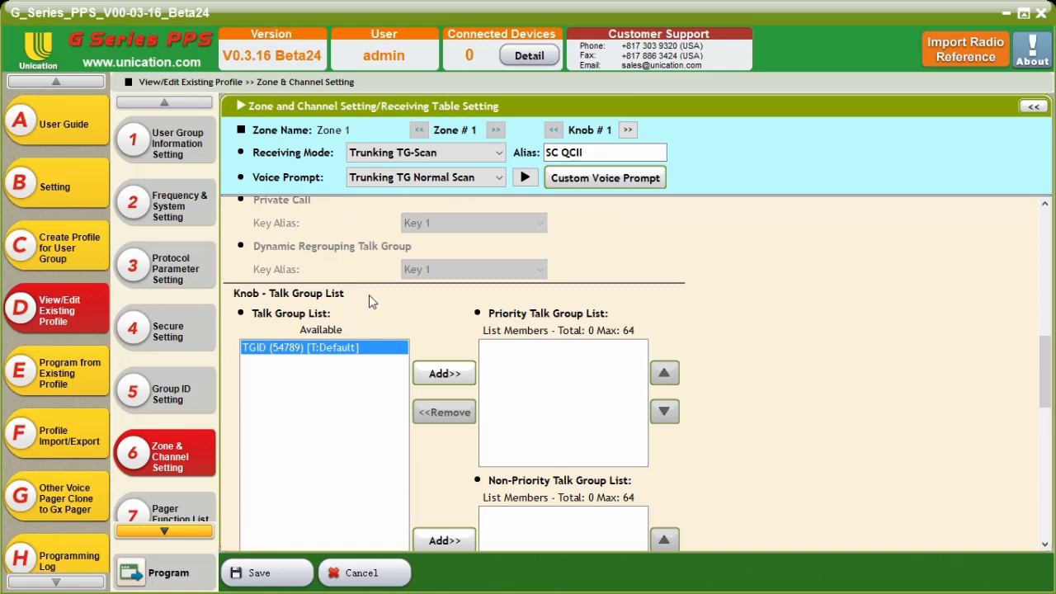
pyautogui.scroll(-9, 417, 314)
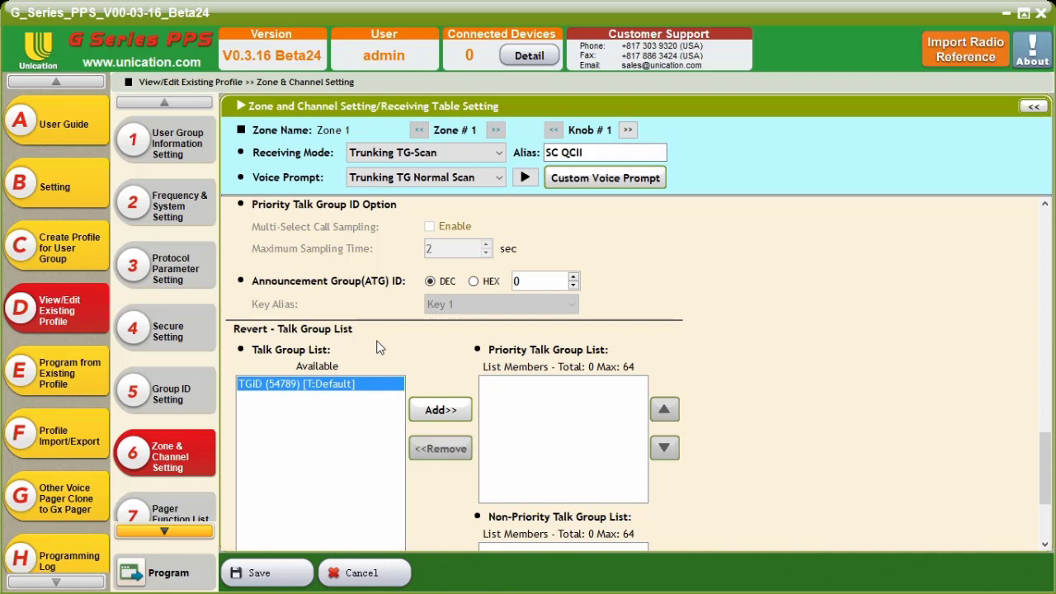
pyautogui.scroll(2, 379, 347)
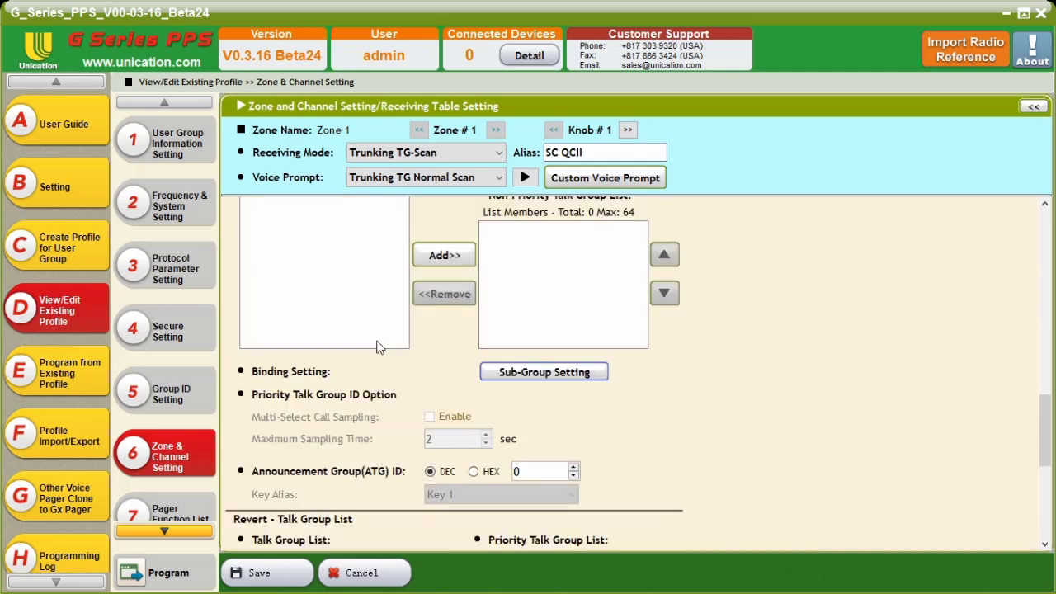
pyautogui.scroll(3, 495, 346)
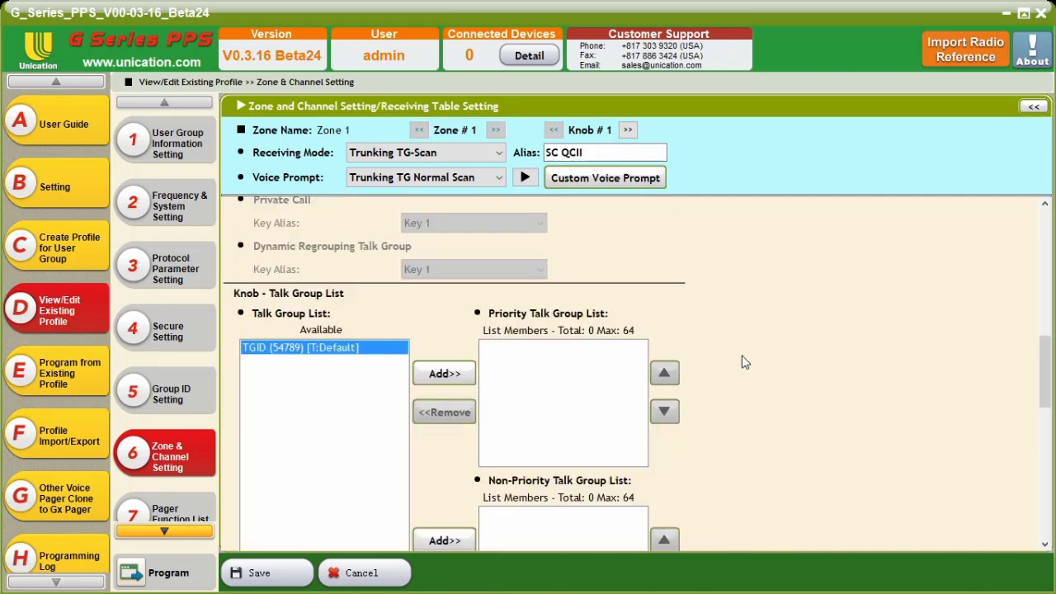
pyautogui.click(445, 374)
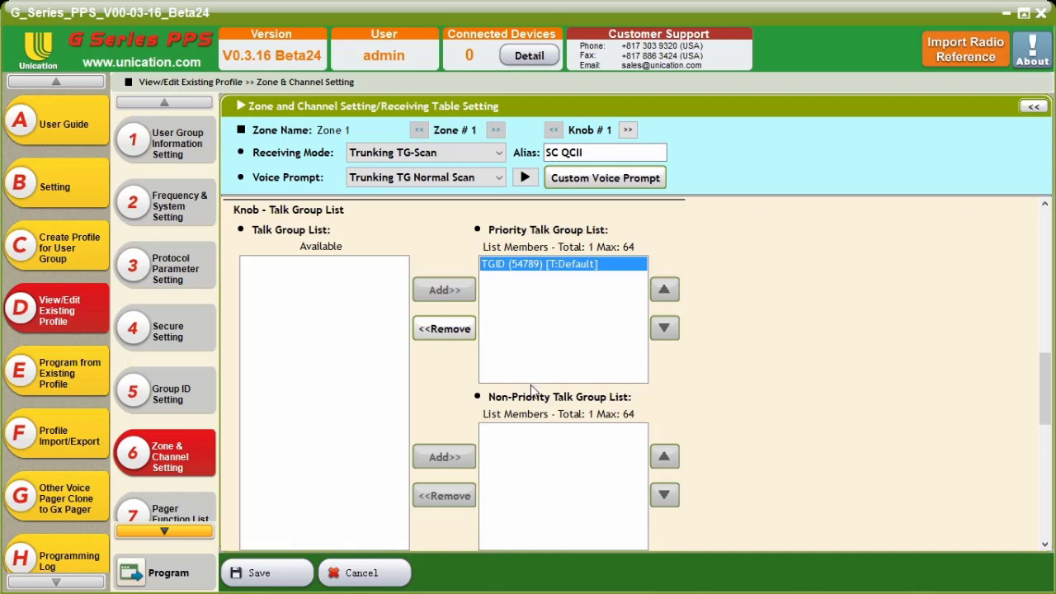
pyautogui.scroll(-1, 701, 376)
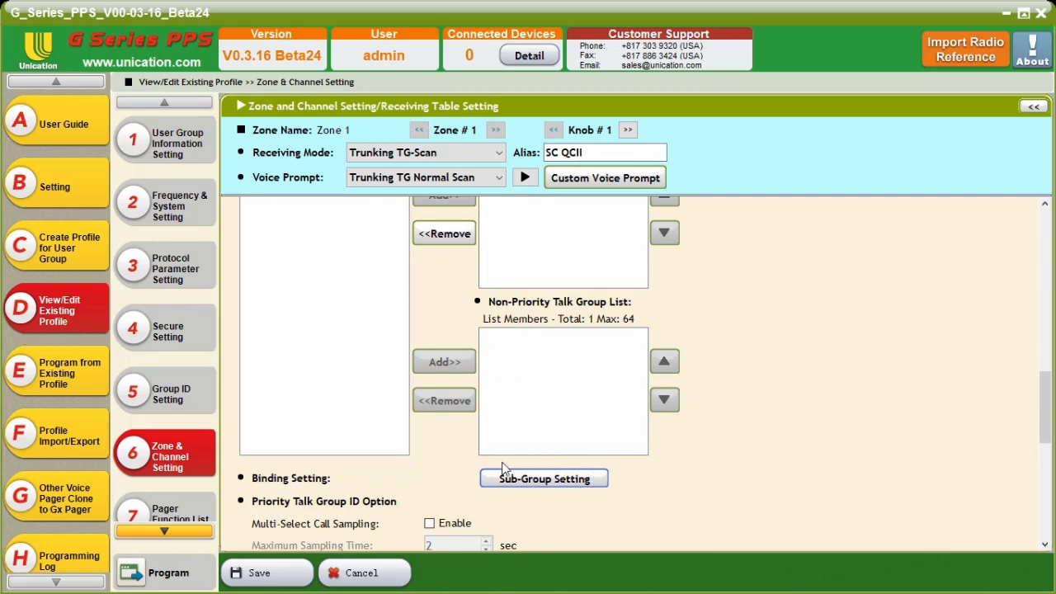
# Enable the 2 Tone sub-group for TGID 54789 in Sub-Group Setting and confirm it.
pyautogui.click(548, 480)
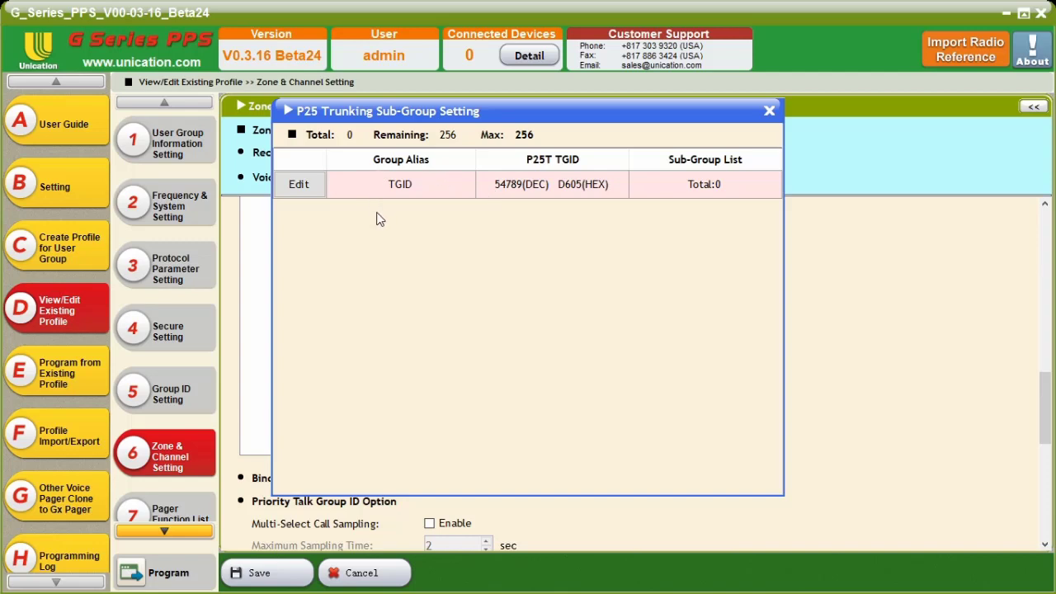
pyautogui.click(306, 190)
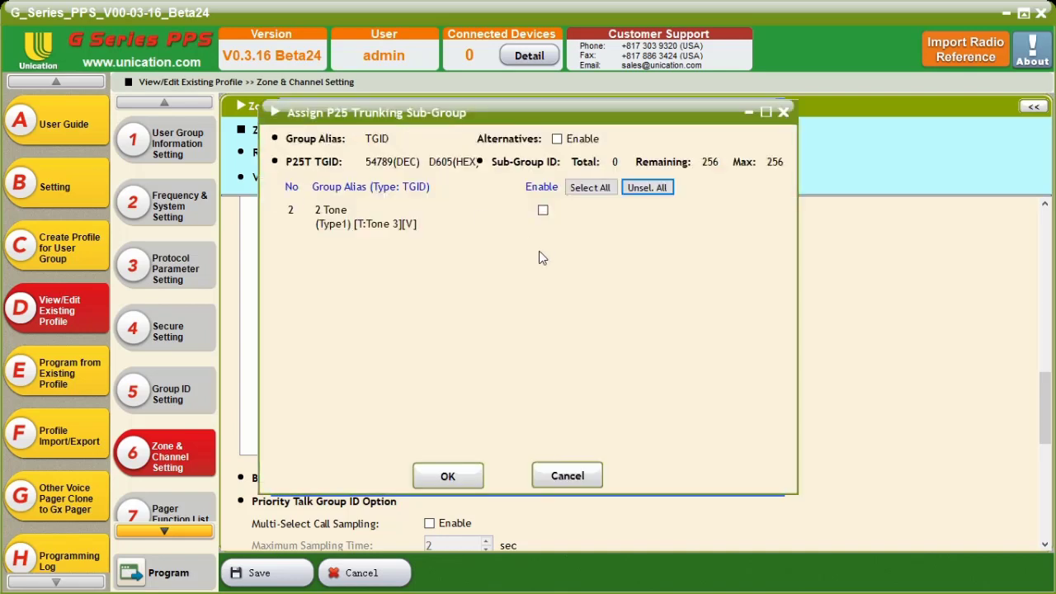
pyautogui.moveTo(336, 227)
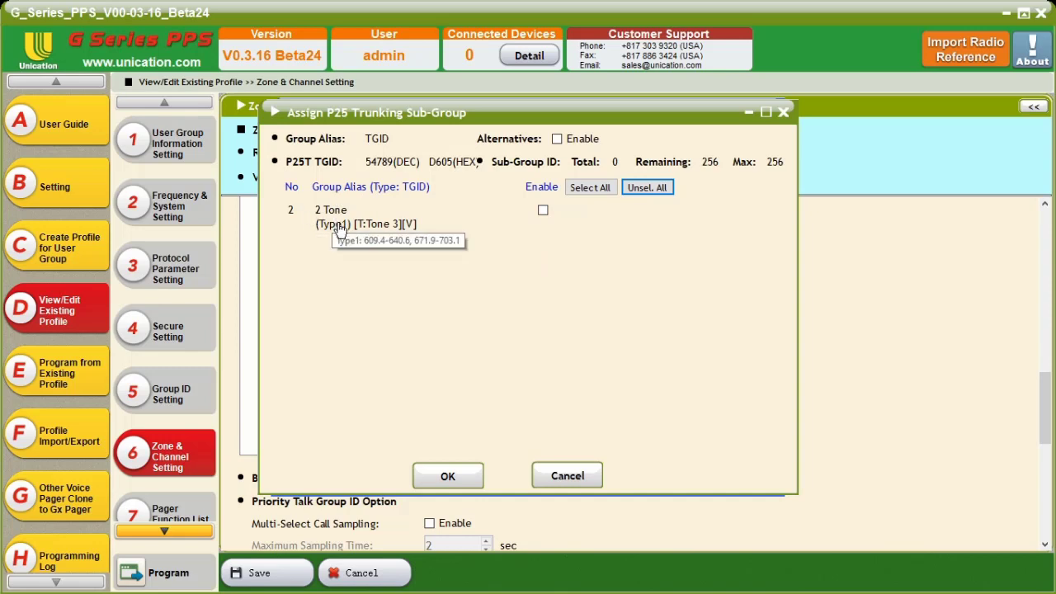
pyautogui.click(546, 213)
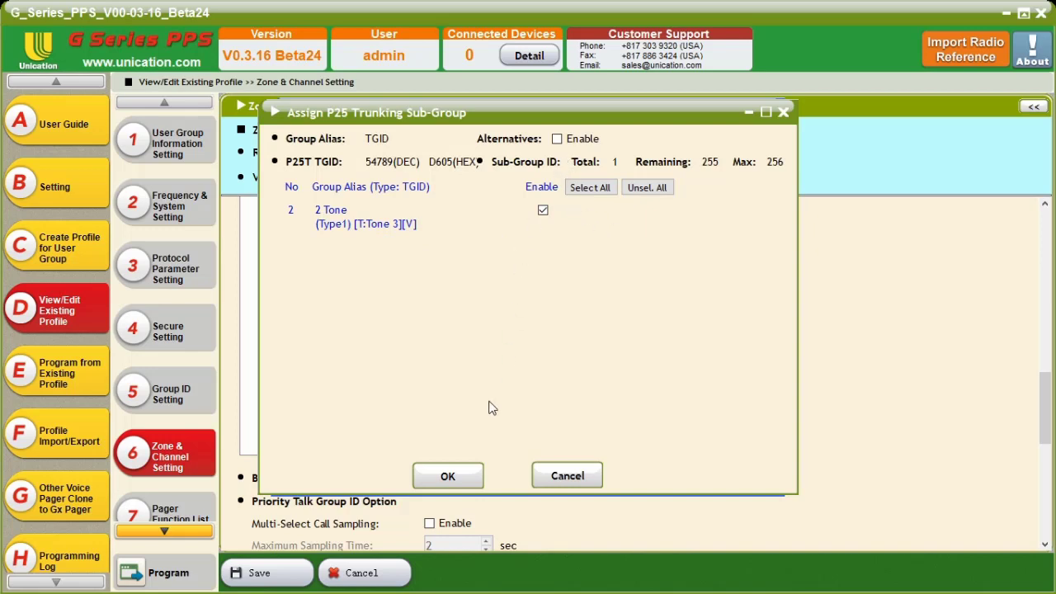
pyautogui.click(472, 480)
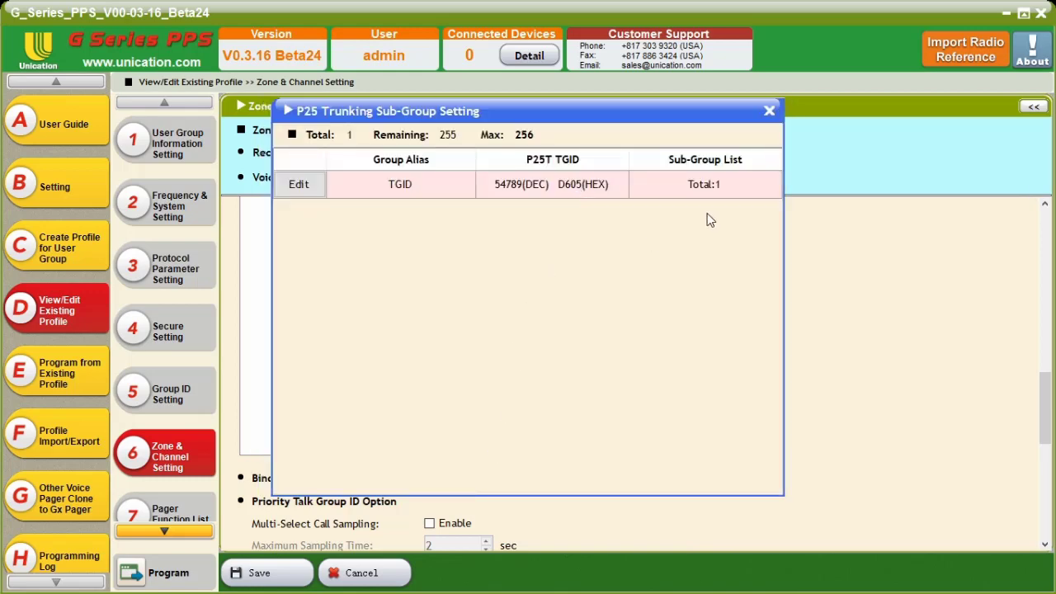
pyautogui.click(767, 111)
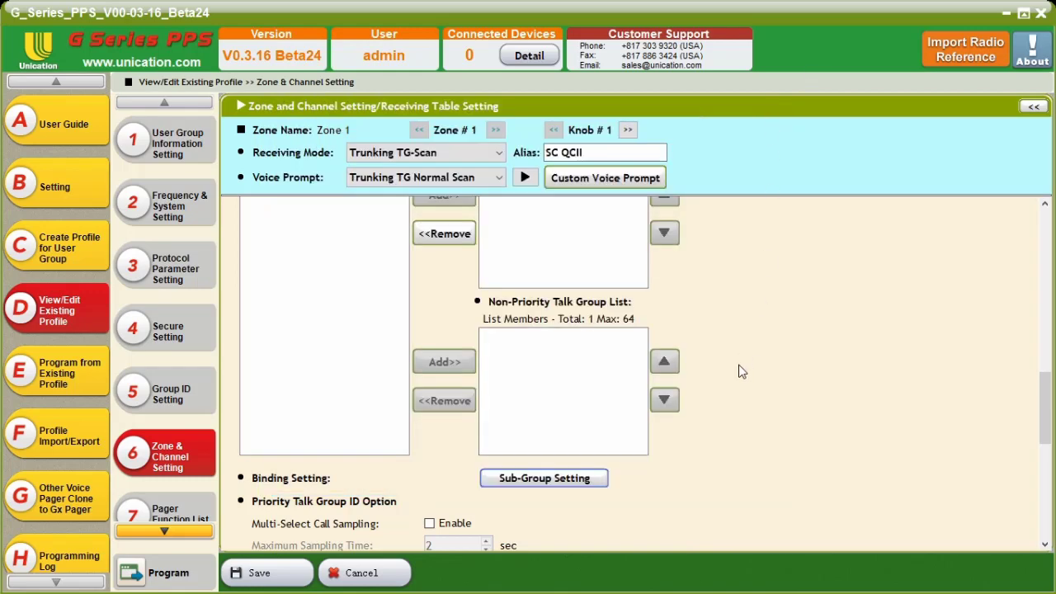
# Add TGID (54789) to knob 1's Revert Priority Talk Group List.
pyautogui.scroll(-1, 719, 303)
pyautogui.scroll(-4, 719, 303)
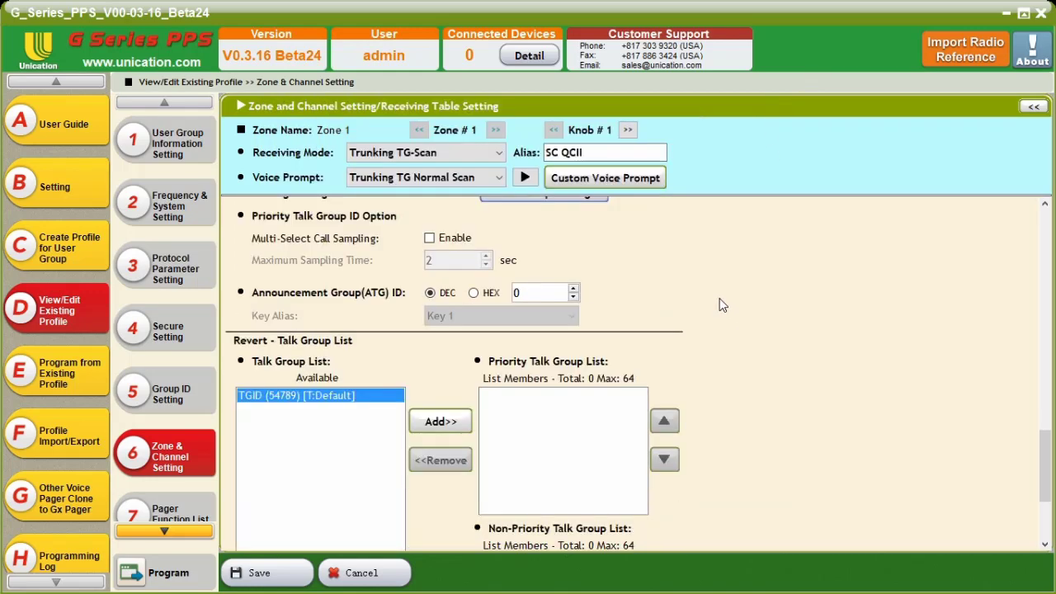
pyautogui.scroll(1, 713, 293)
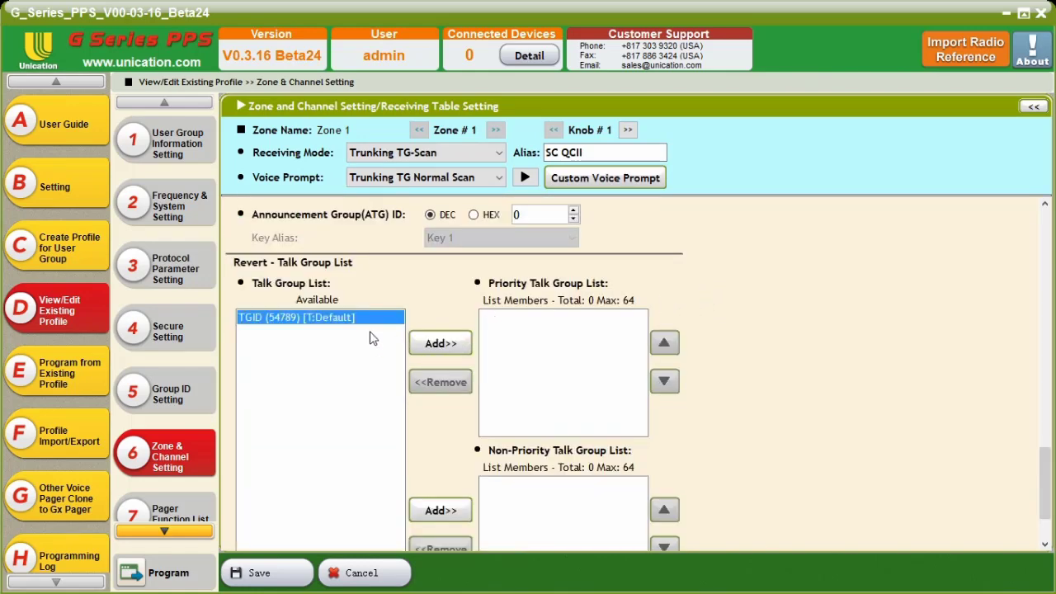
pyautogui.click(442, 344)
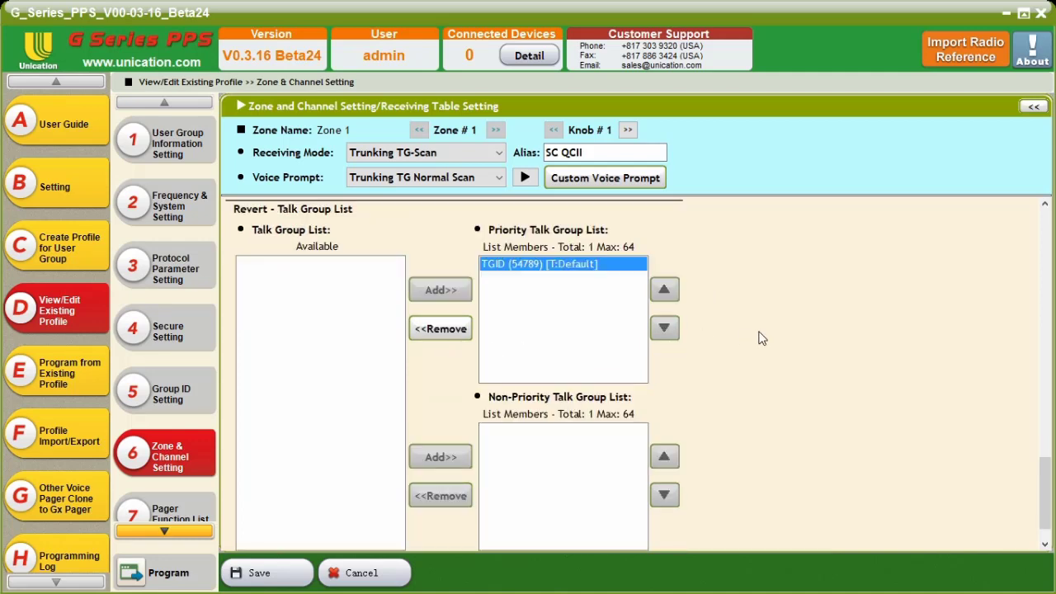
pyautogui.scroll(-1, 742, 348)
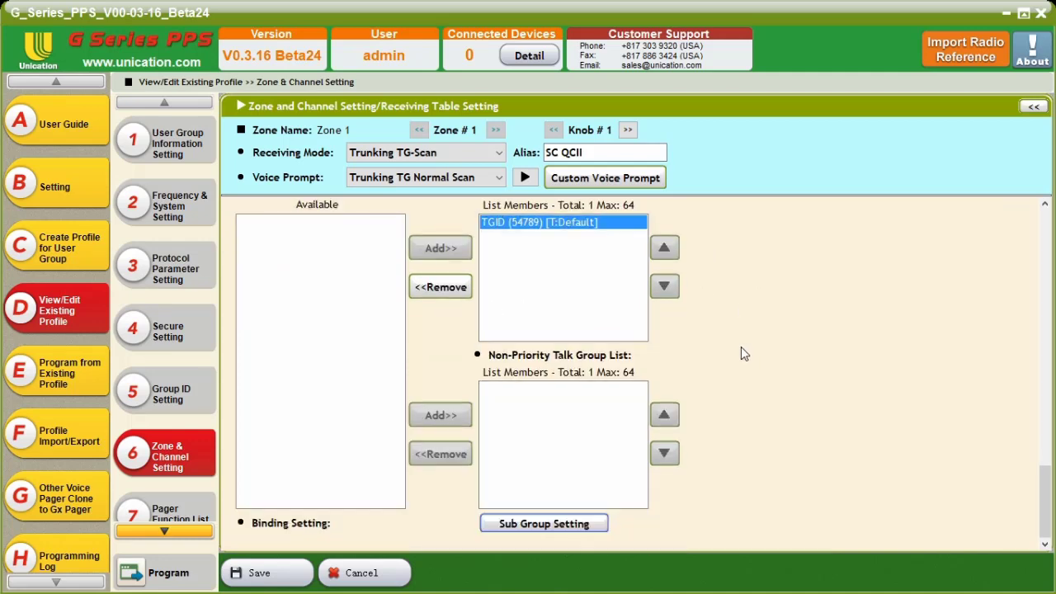
# Bind the revert TGID 54789 to 2 Tone with Alternatives Enable ticked.
pyautogui.click(566, 529)
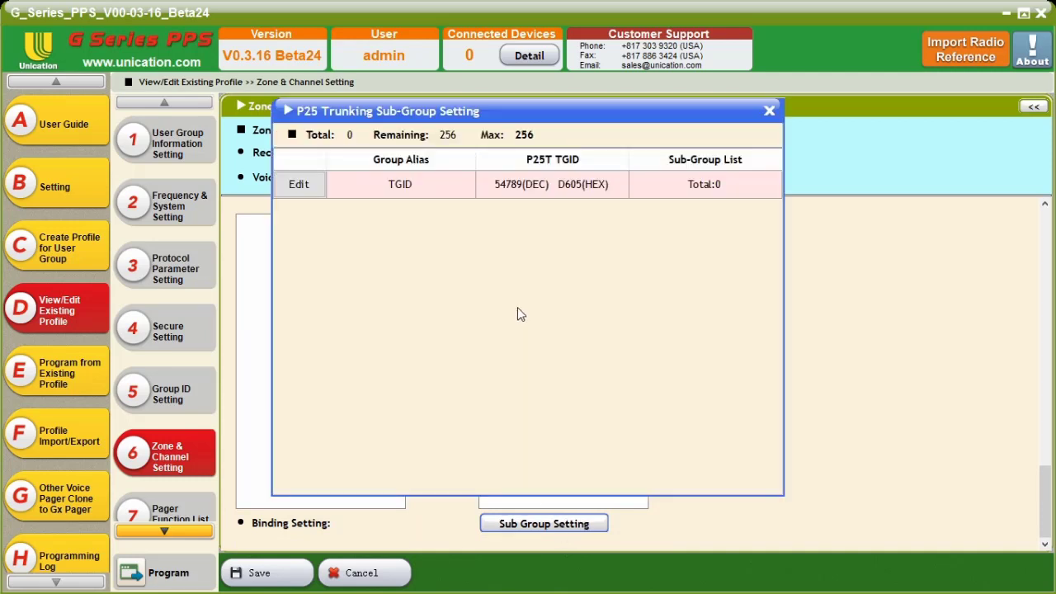
pyautogui.click(309, 185)
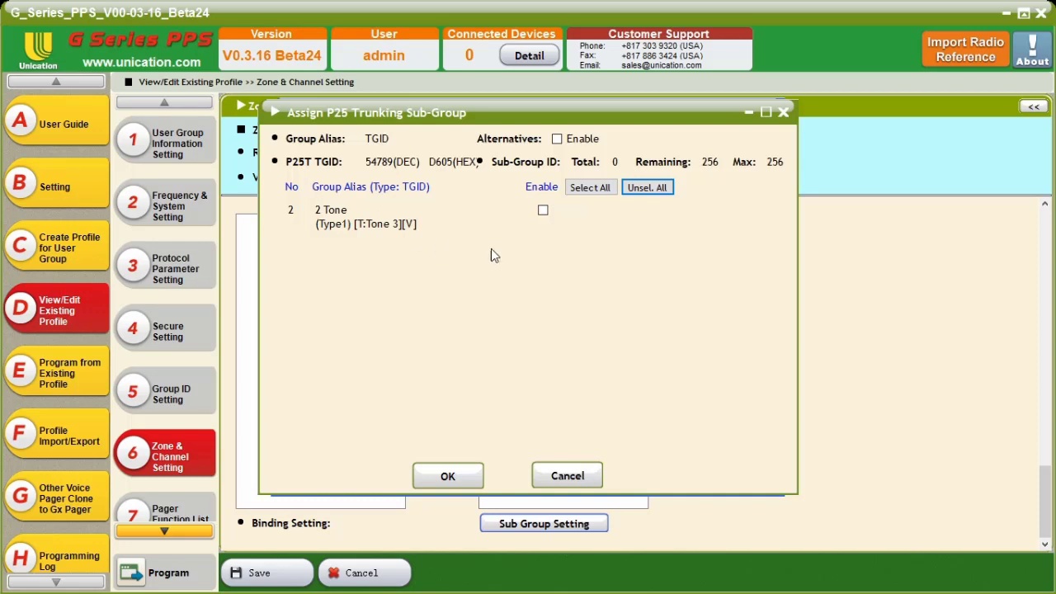
pyautogui.click(542, 211)
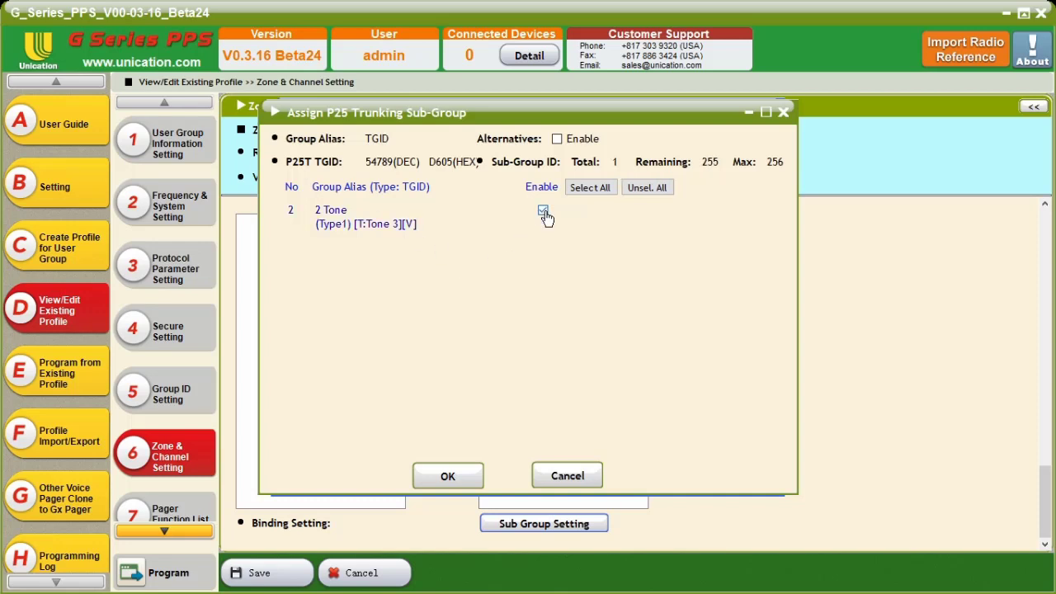
pyautogui.click(557, 139)
pyautogui.click(462, 484)
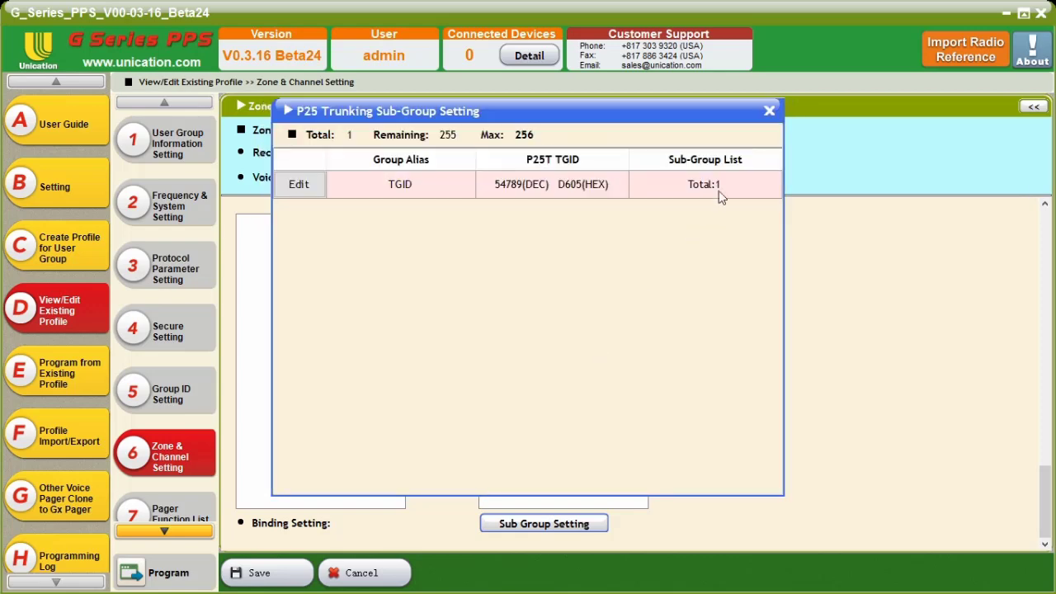
# Close the revert Sub-Group Setting window and review knob 1's settings.
pyautogui.click(769, 111)
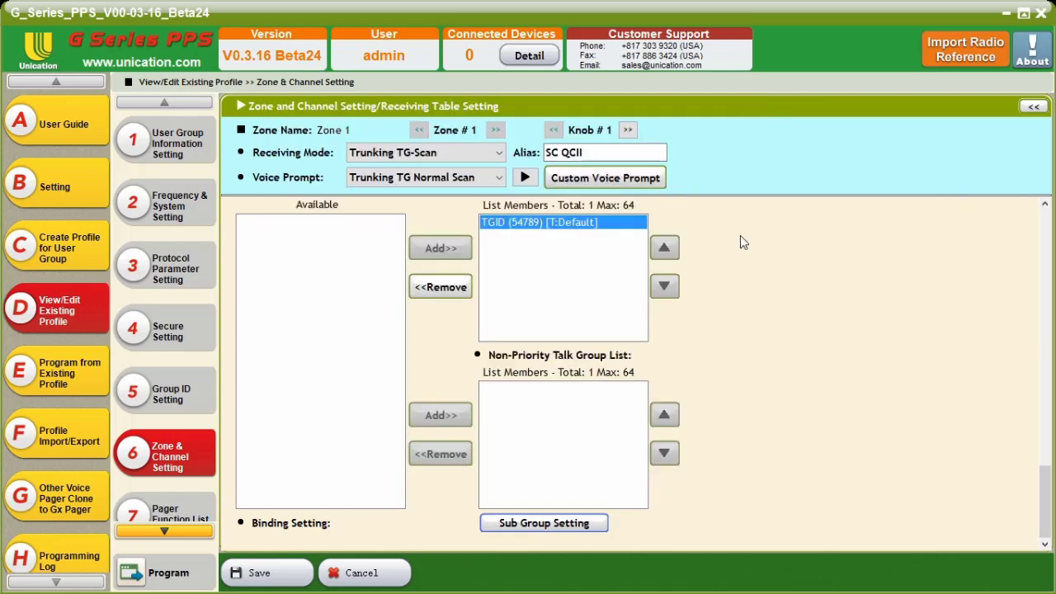
pyautogui.scroll(2, 722, 363)
pyautogui.scroll(8, 723, 364)
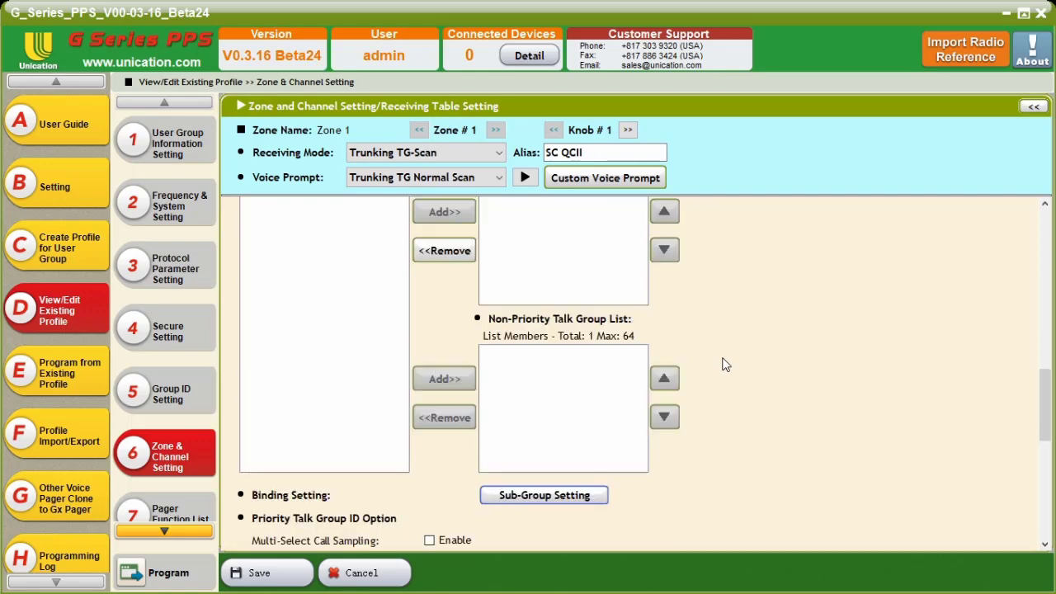
pyautogui.scroll(2, 722, 364)
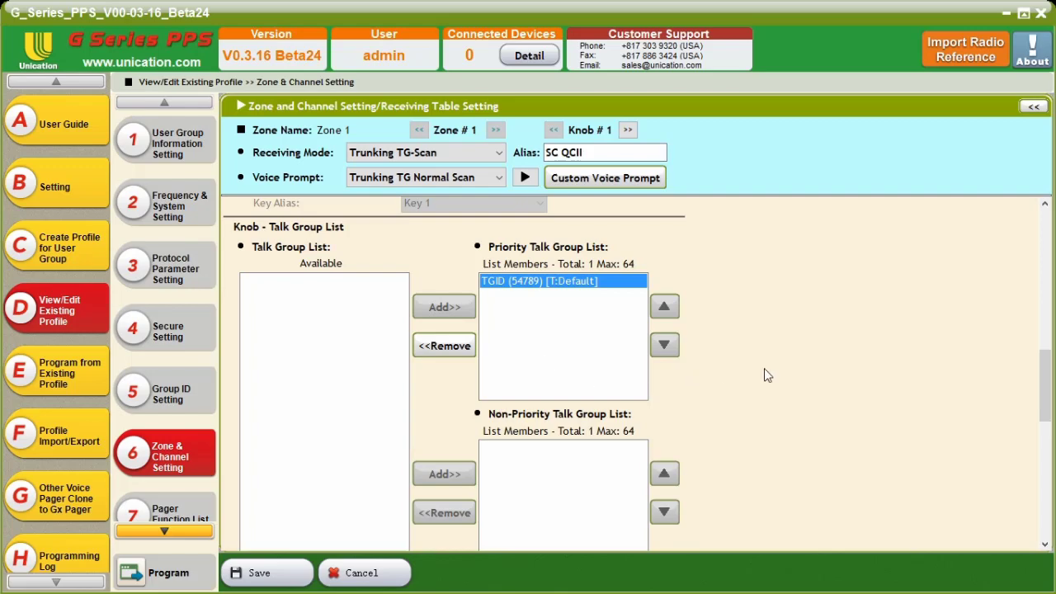
pyautogui.scroll(10, 764, 368)
pyautogui.scroll(2, 764, 377)
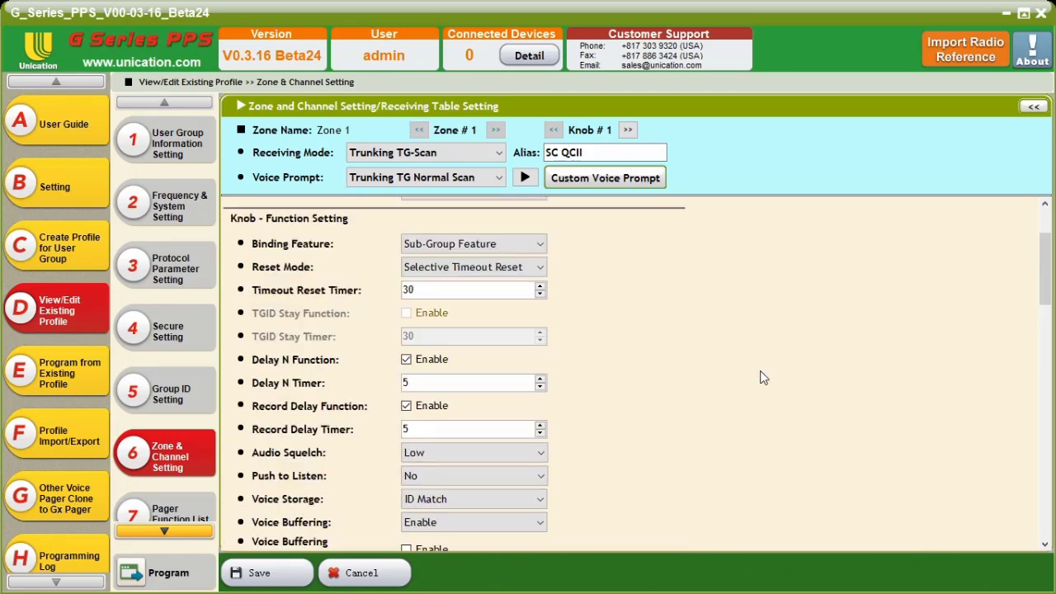
pyautogui.scroll(-10, 763, 377)
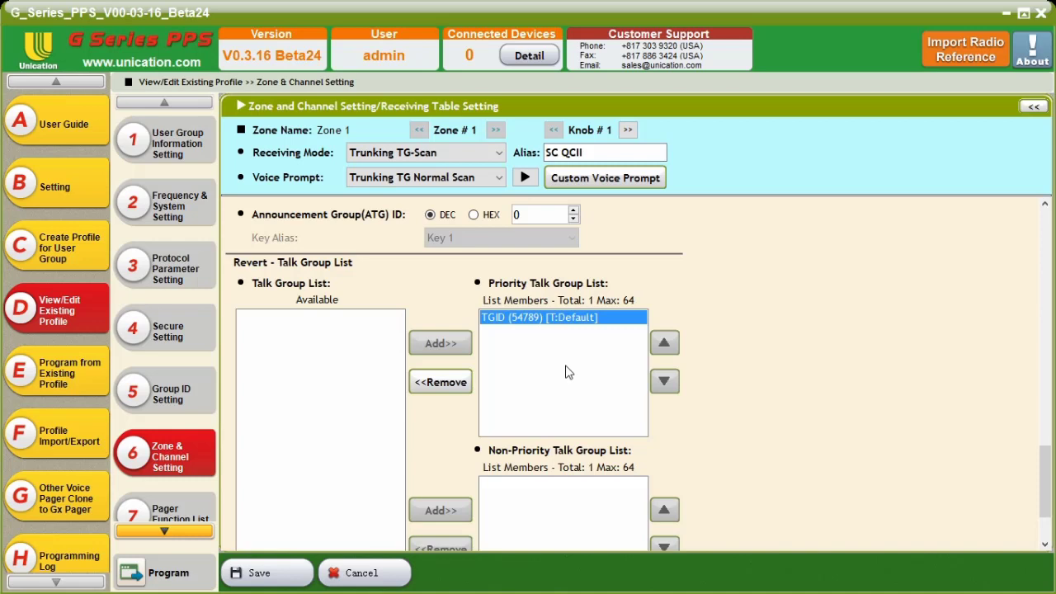
# Save knob 1, then copy its SC QCII channel and paste it into Zone 1 knob 2.
pyautogui.click(259, 575)
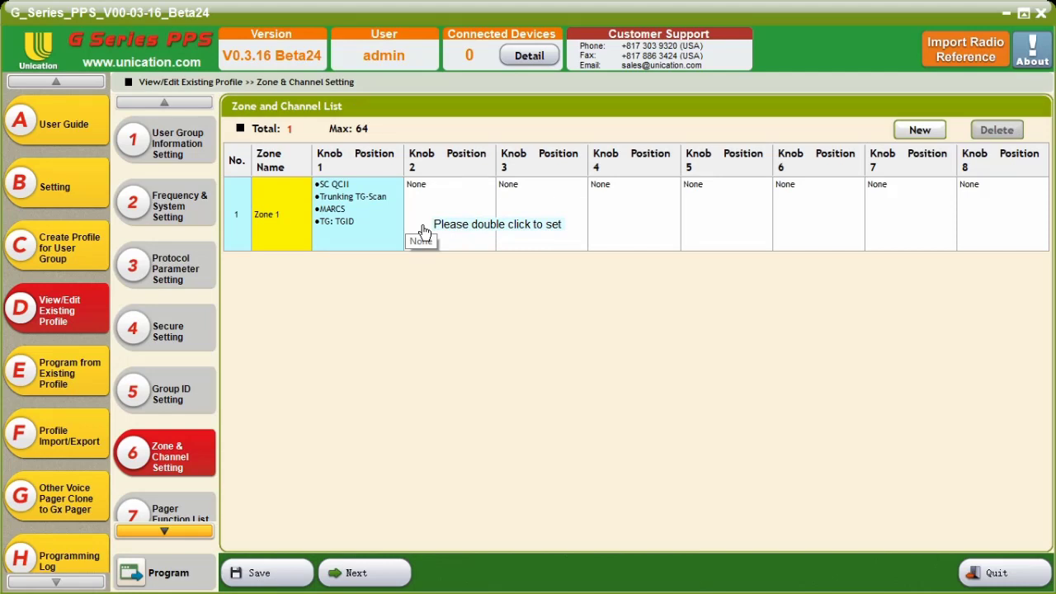
pyautogui.rightClick(353, 221)
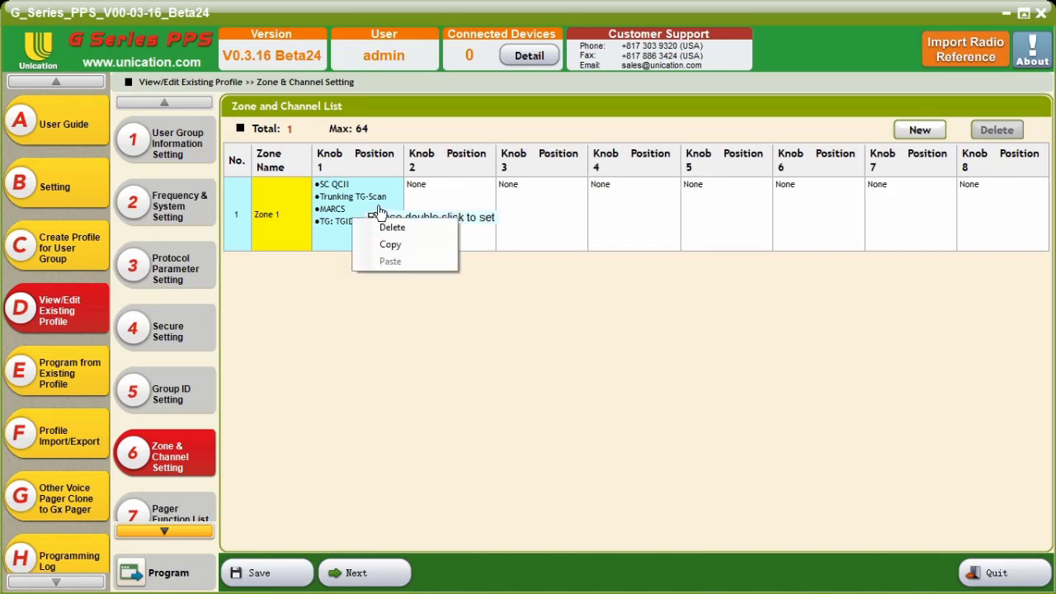
pyautogui.click(390, 244)
pyautogui.rightClick(464, 205)
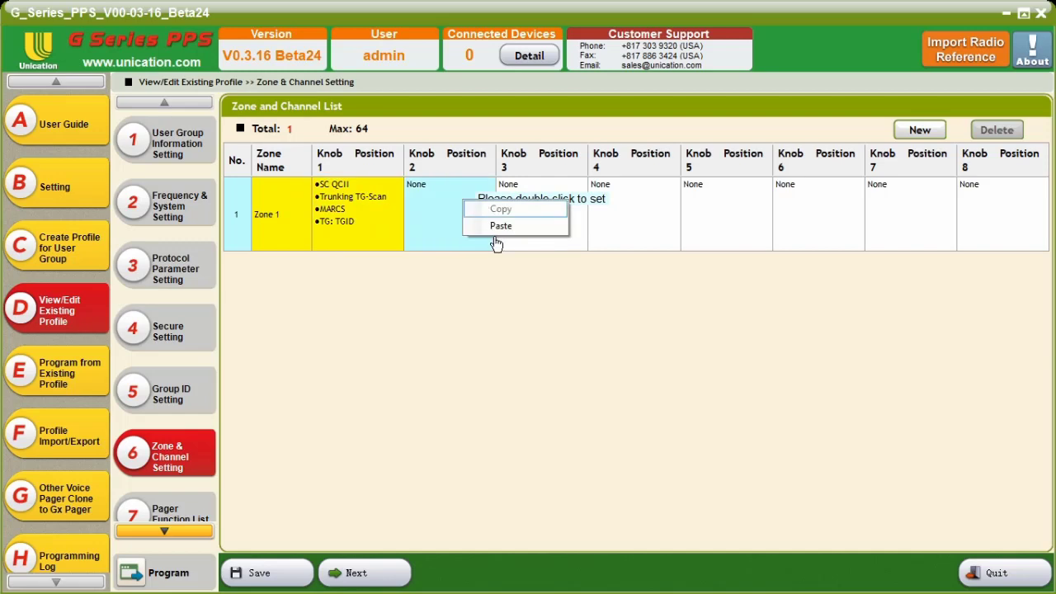
pyautogui.click(497, 226)
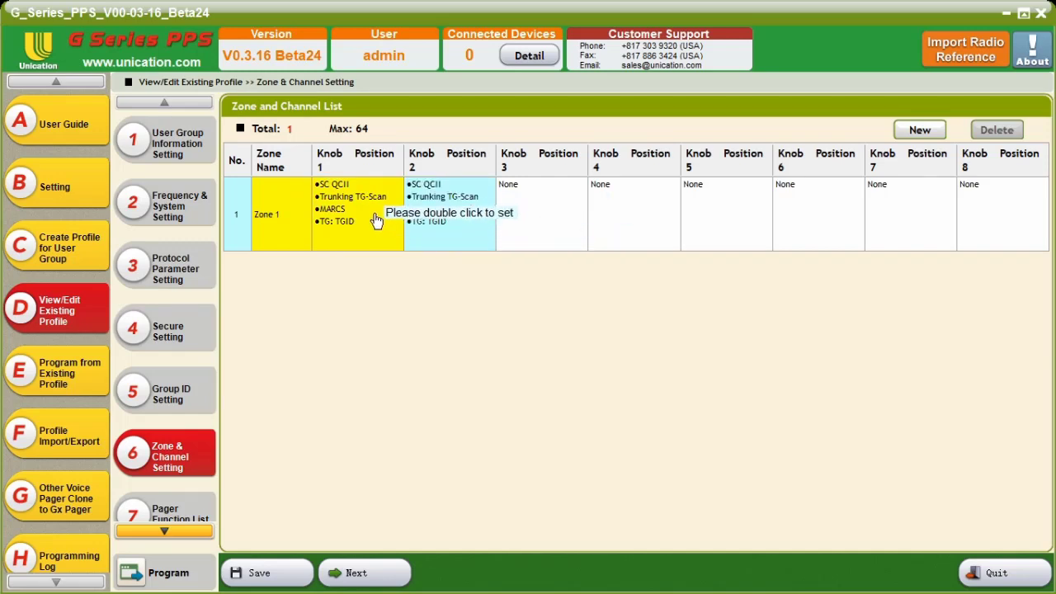
pyautogui.moveTo(448, 215); pyautogui.dragTo(450, 224)
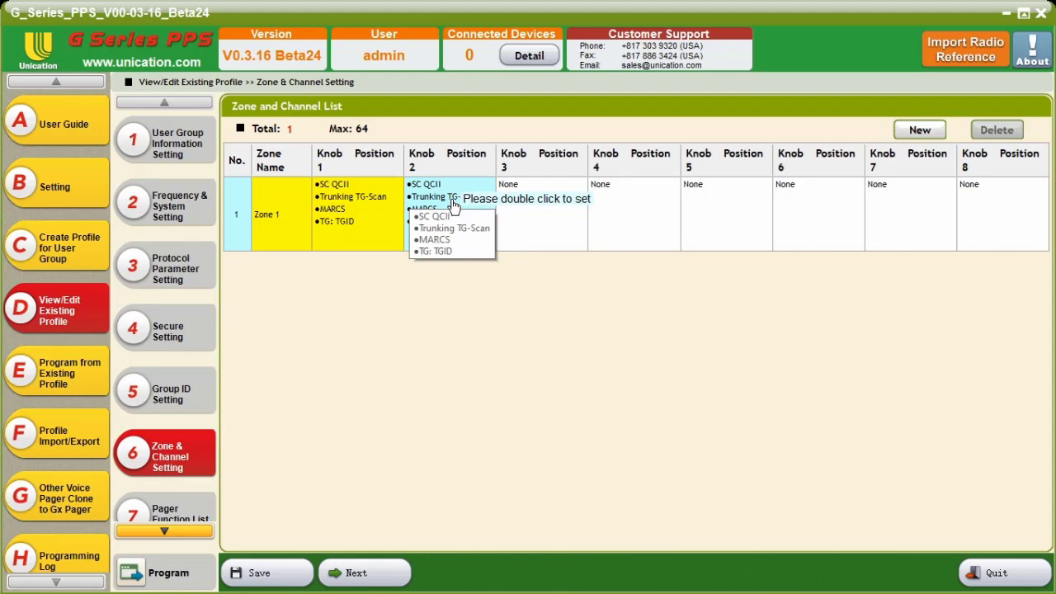
# Open Zone 1 knob 2's settings and change its alias from SC QCII to MON QCII.
pyautogui.doubleClick(452, 204)
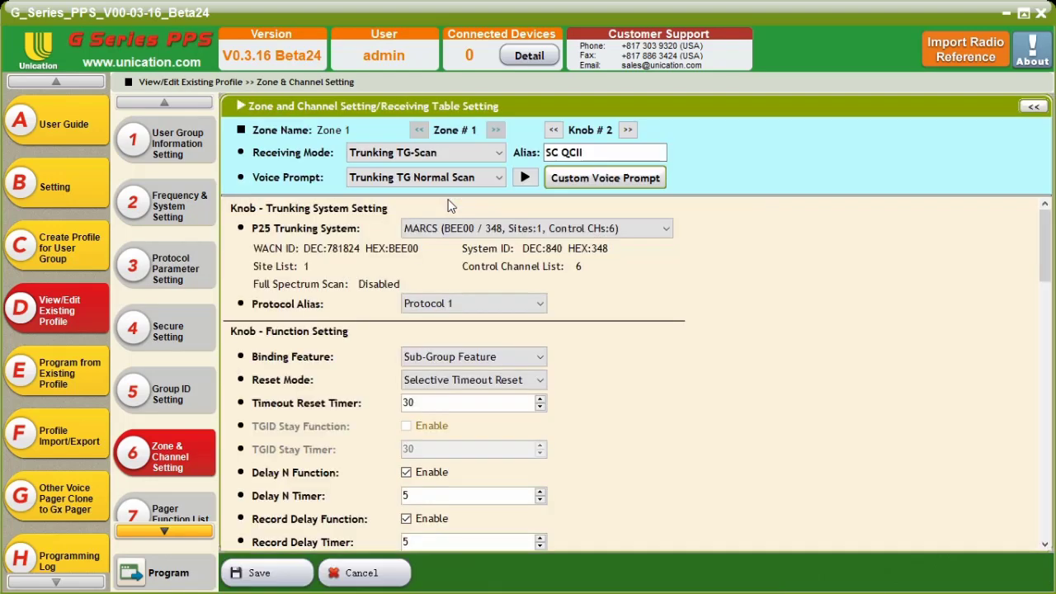
pyautogui.click(582, 155)
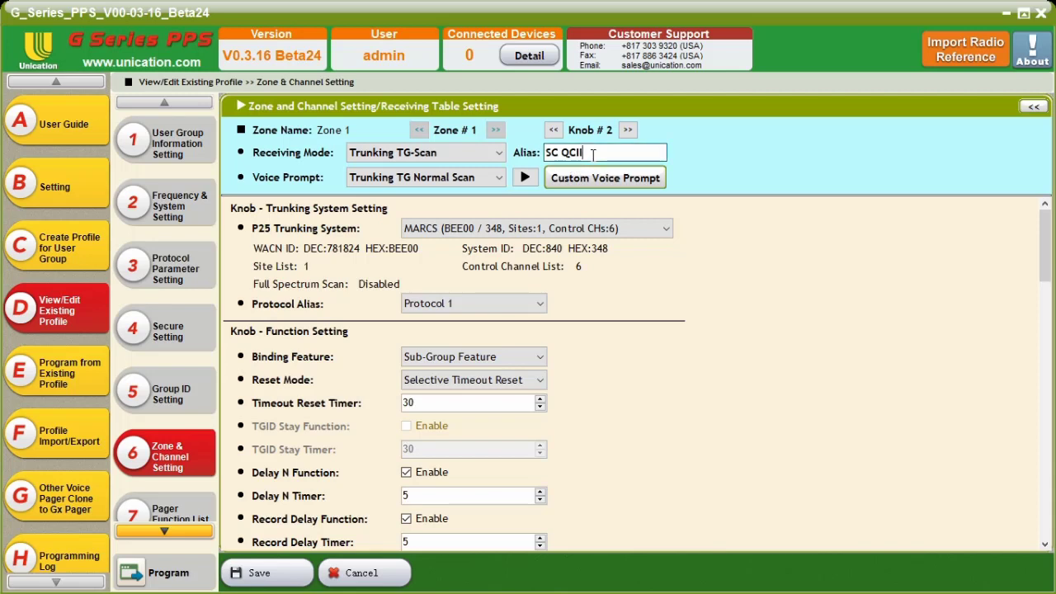
pyautogui.press('Left')
pyautogui.press('Left')
pyautogui.press('Left')
pyautogui.press('Left')
pyautogui.press('BackSpace')
pyautogui.press('BackSpace')
pyautogui.press('BackSpace')
pyautogui.write('MO N')
pyautogui.scroll(-3, 602, 388)
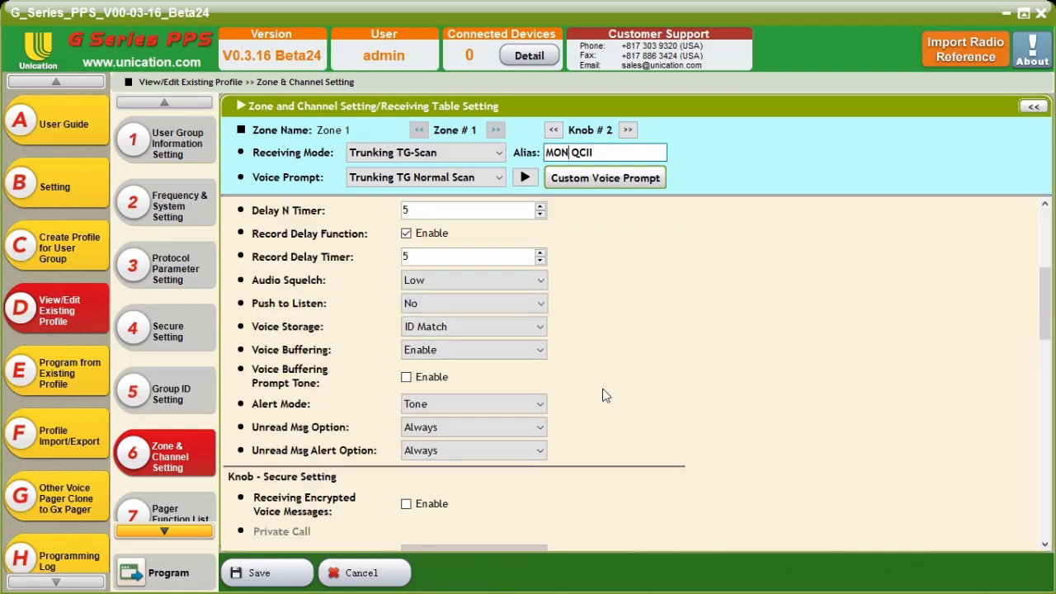
pyautogui.scroll(-2, 602, 391)
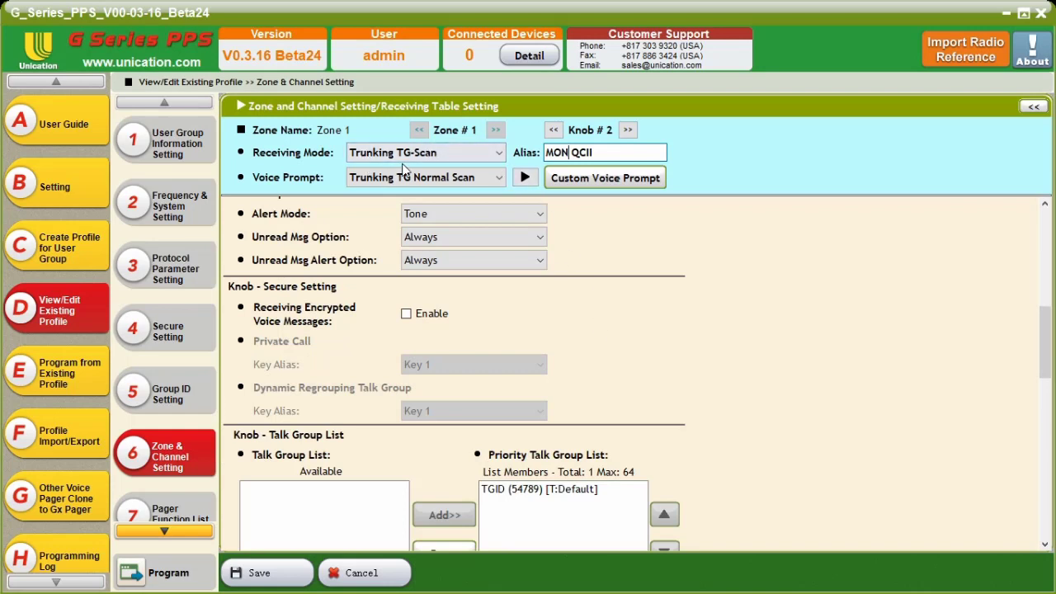
pyautogui.scroll(-1, 689, 298)
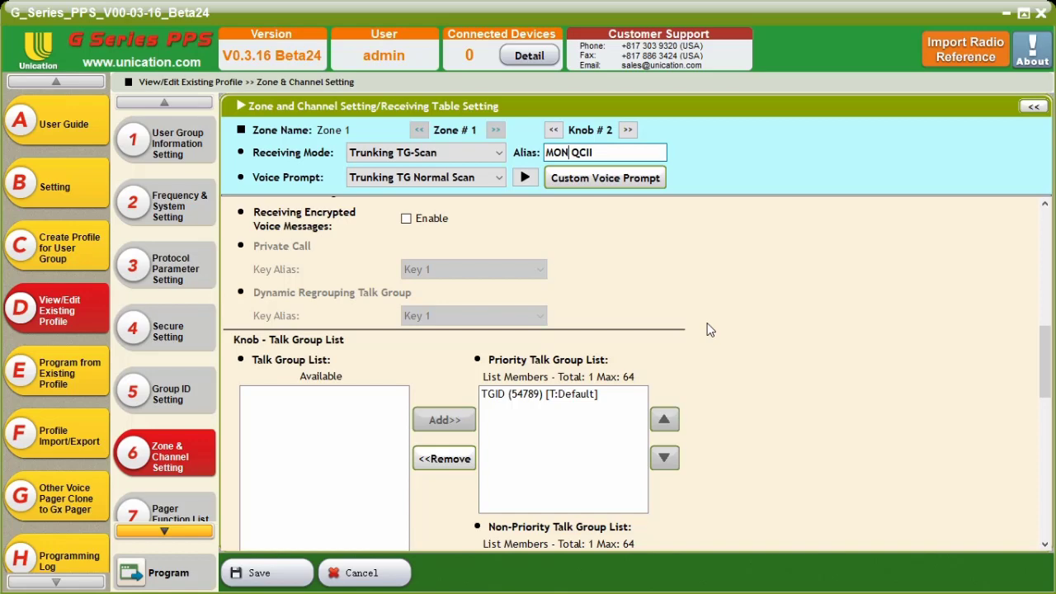
pyautogui.scroll(-4, 713, 329)
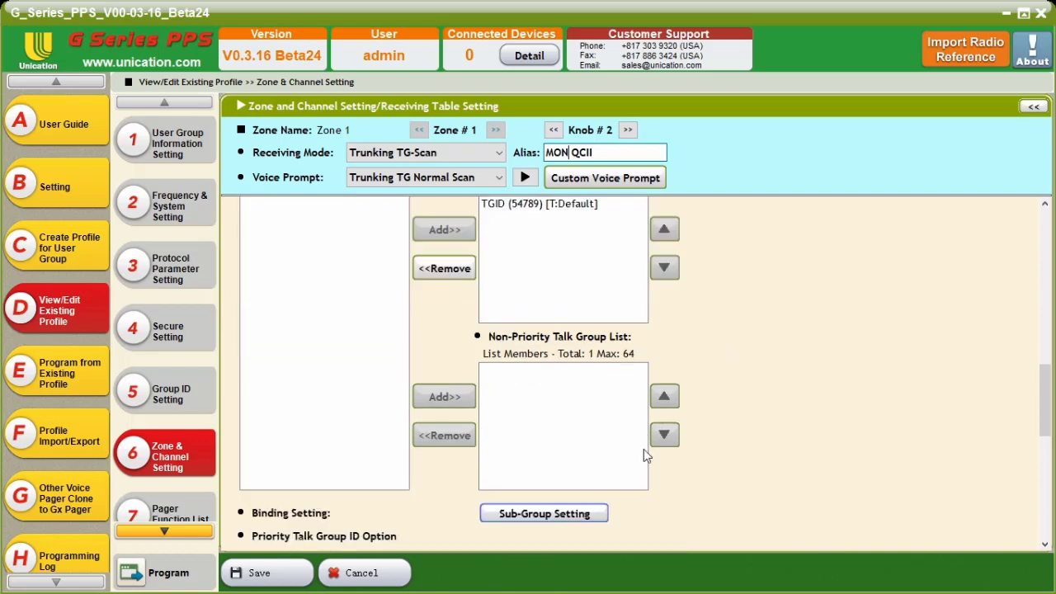
pyautogui.scroll(2, 767, 410)
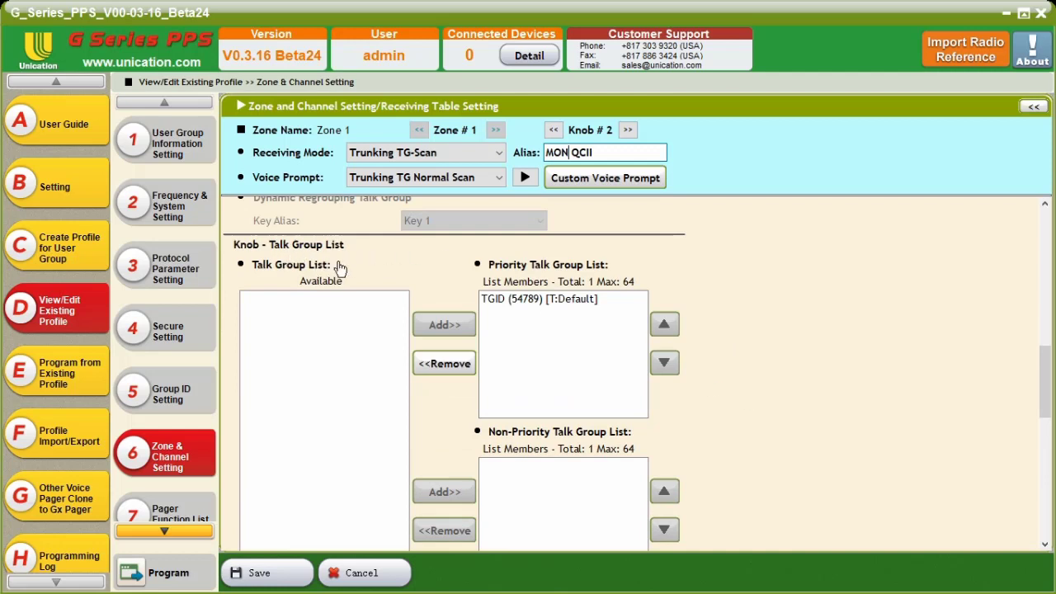
pyautogui.scroll(-4, 762, 303)
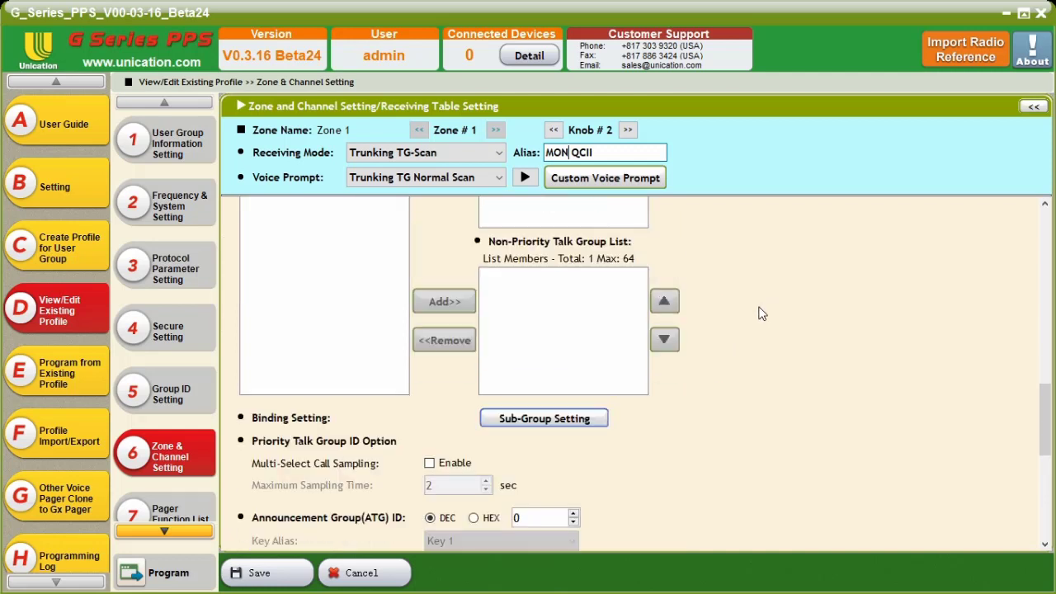
# Turn on Alternatives Enable for knob 2's TGID binding to the 2 Tone sub-group.
pyautogui.click(566, 417)
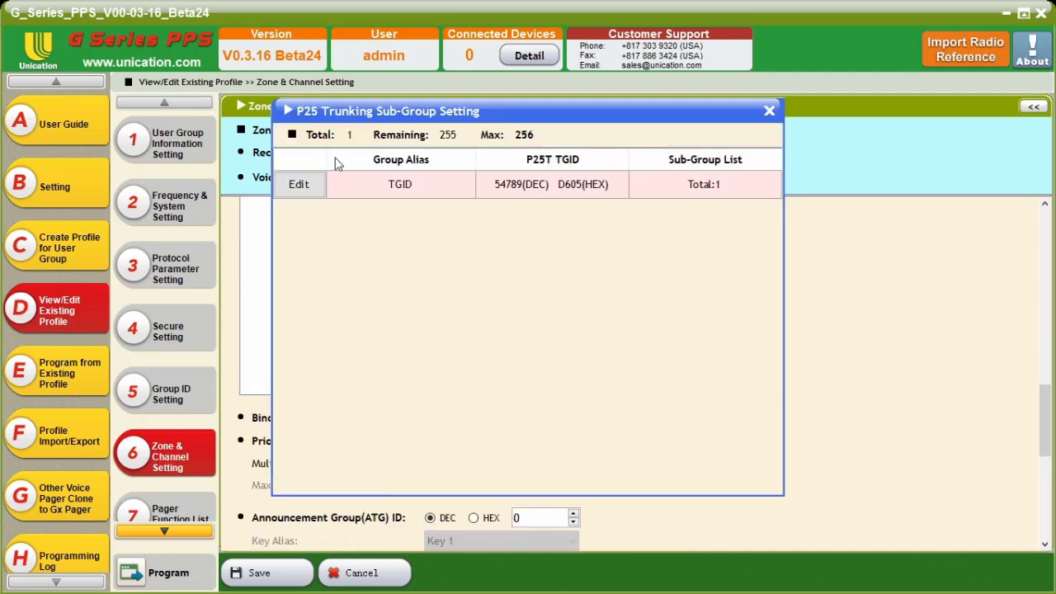
pyautogui.click(302, 184)
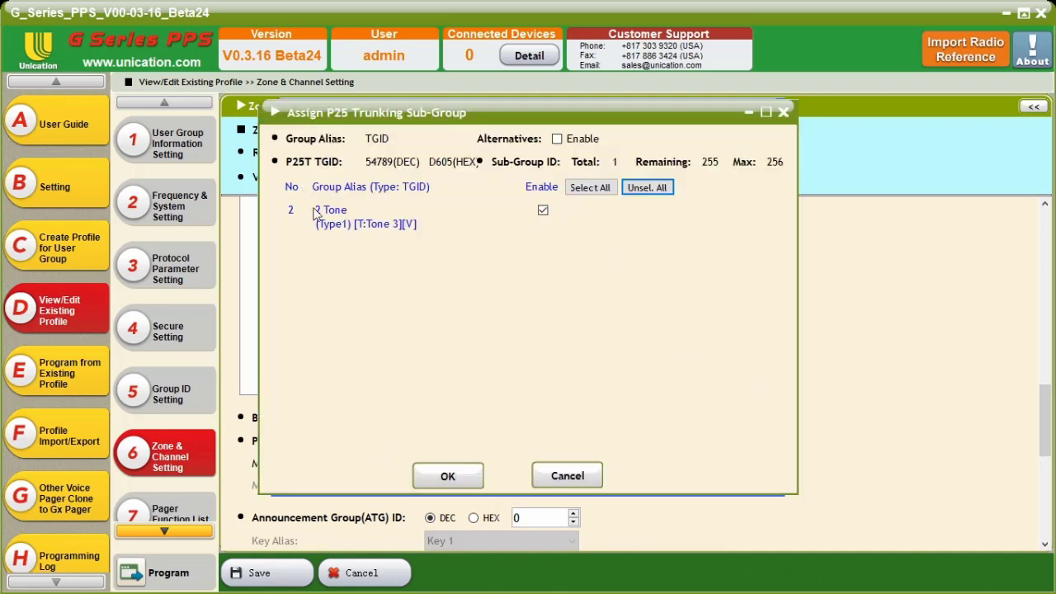
pyautogui.click(557, 140)
pyautogui.click(465, 482)
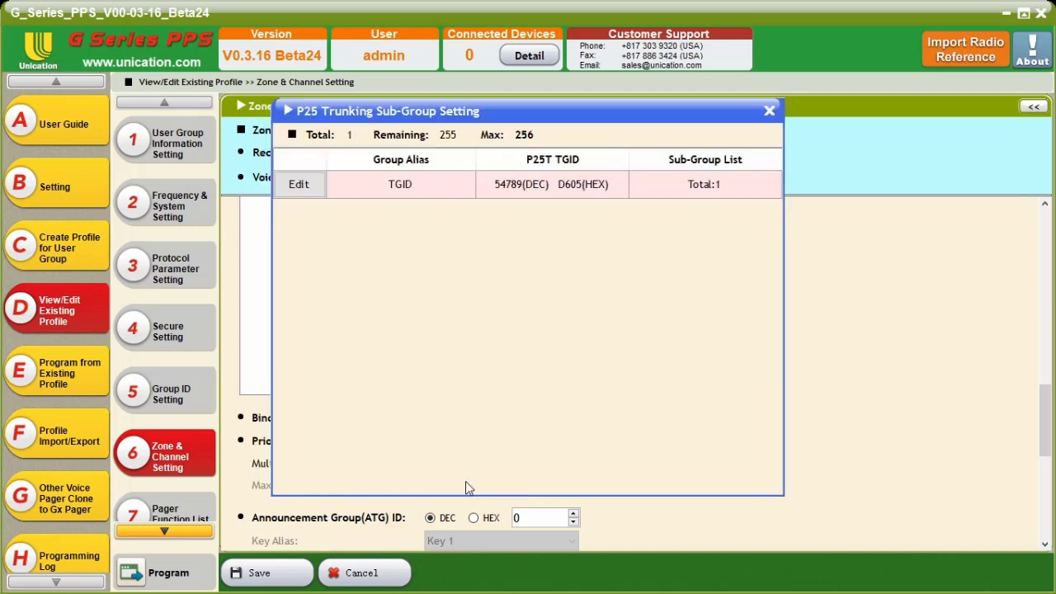
pyautogui.click(769, 112)
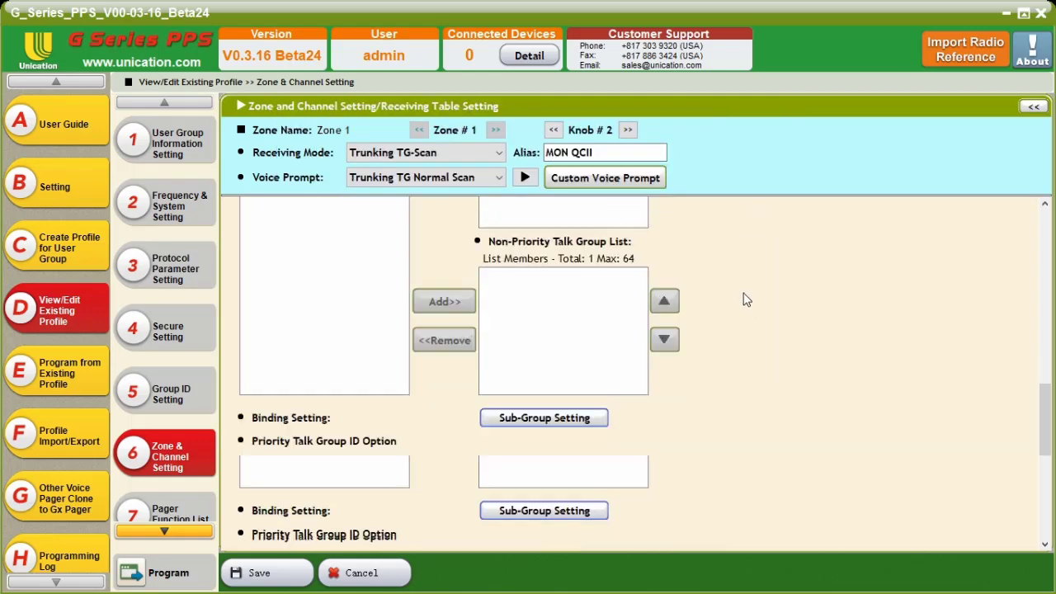
# Scroll through knob 2's talk group lists to check TGID (54789) in the revert priority list.
pyautogui.scroll(-3, 746, 301)
pyautogui.scroll(-2, 747, 301)
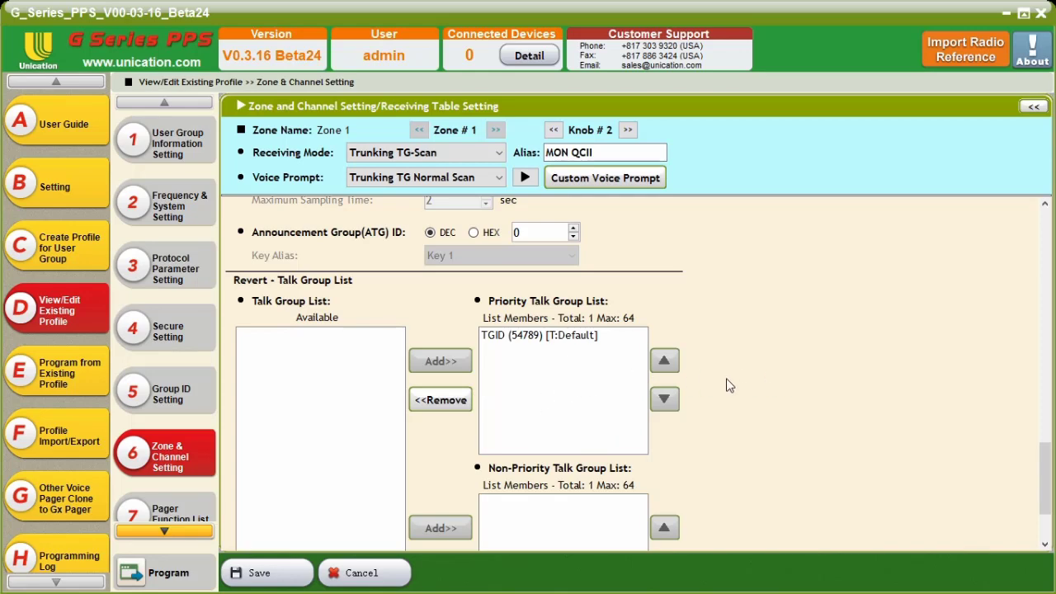
pyautogui.scroll(10, 729, 385)
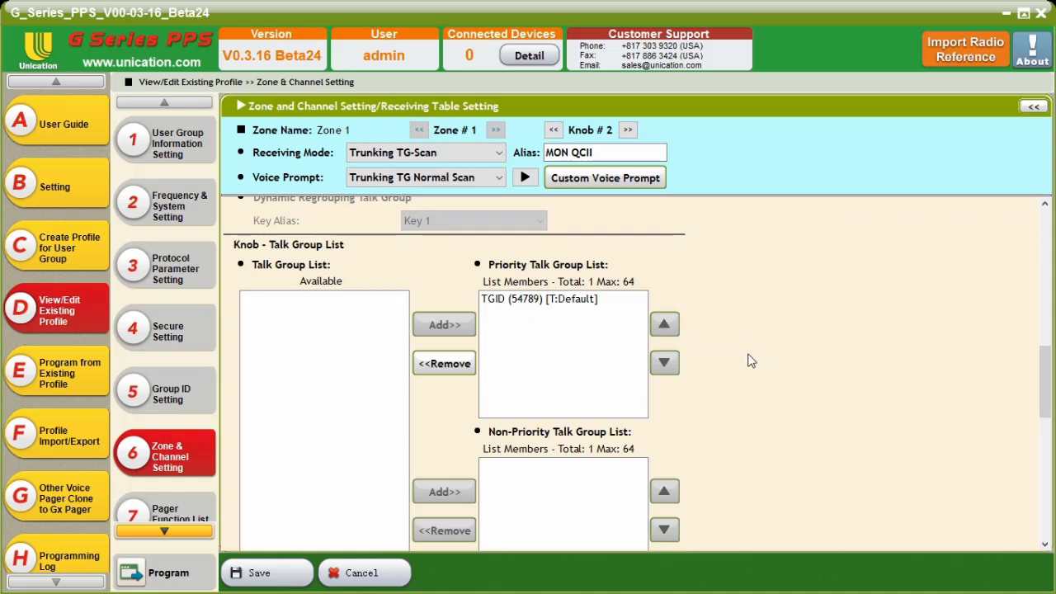
pyautogui.scroll(-10, 750, 361)
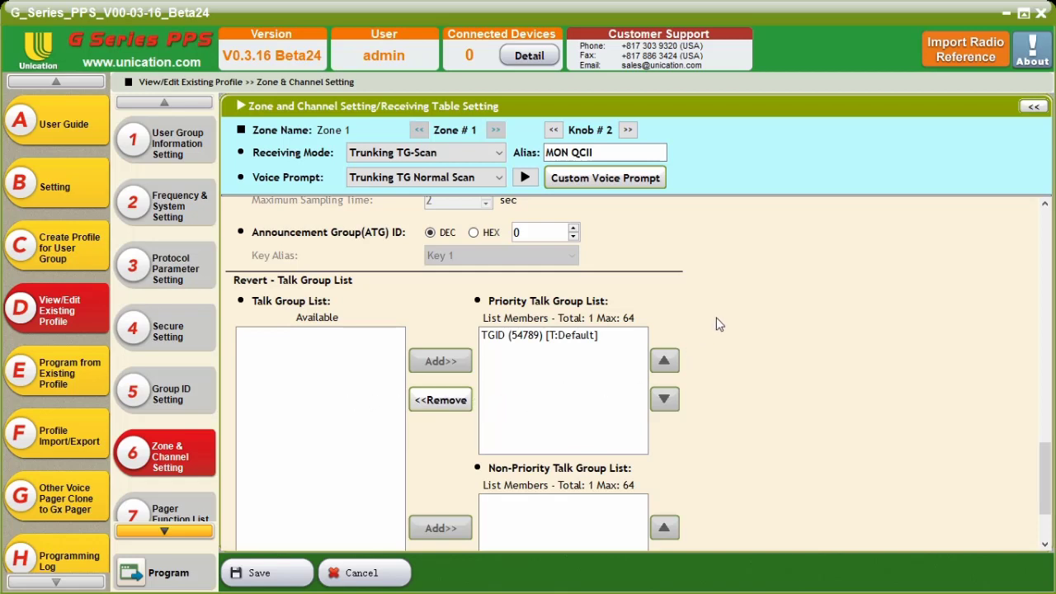
pyautogui.click(274, 577)
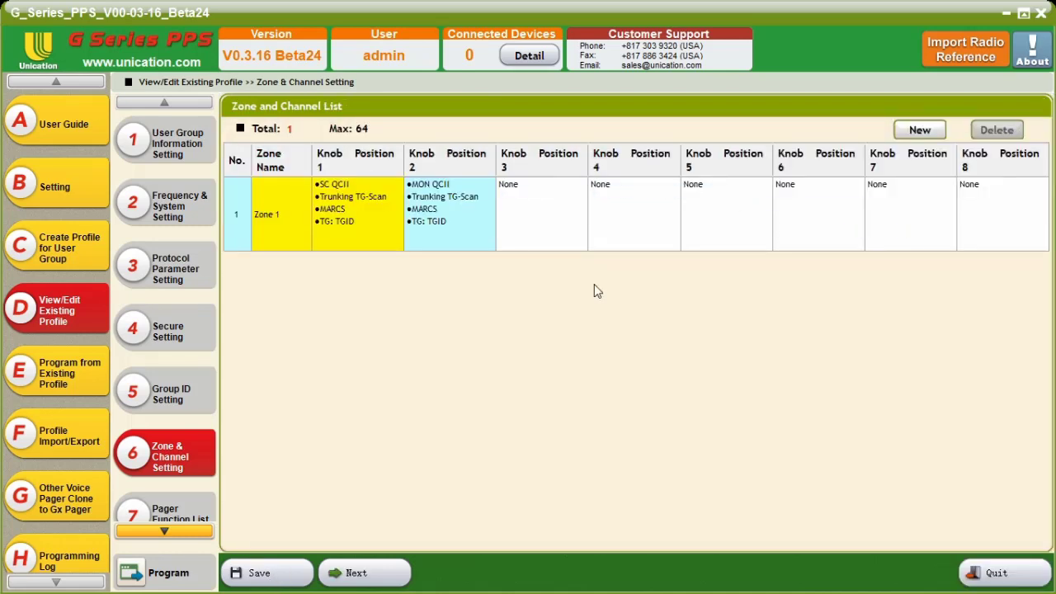